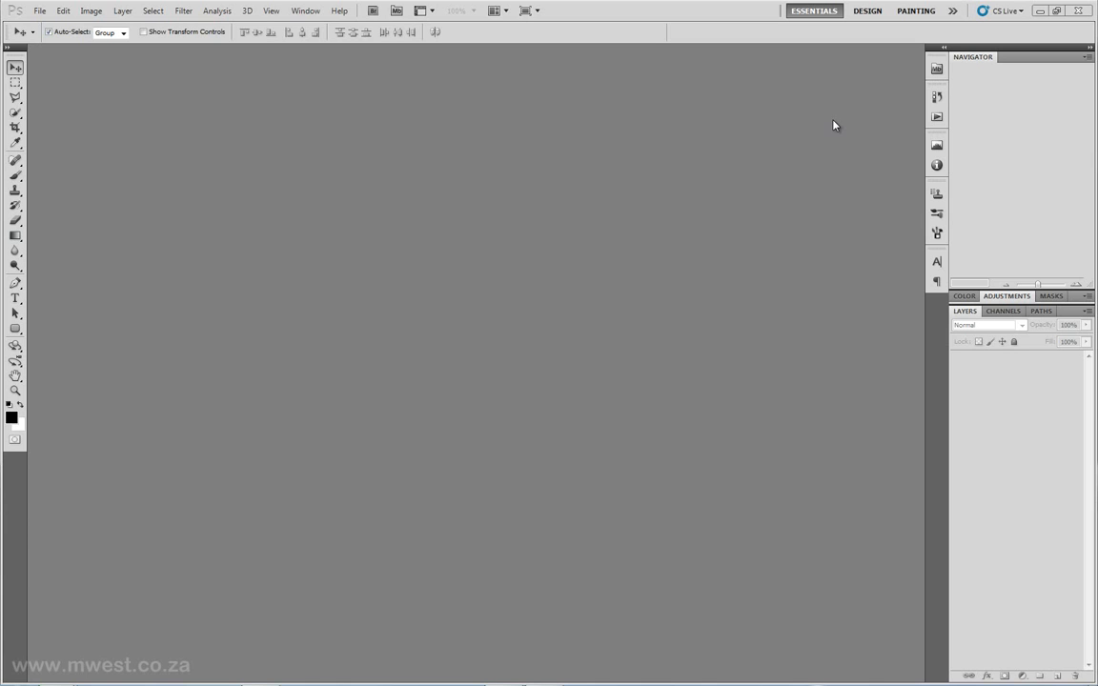
- Create a new blank document 800 pixels wide and 1100 pixels high
key(ctrl+n)
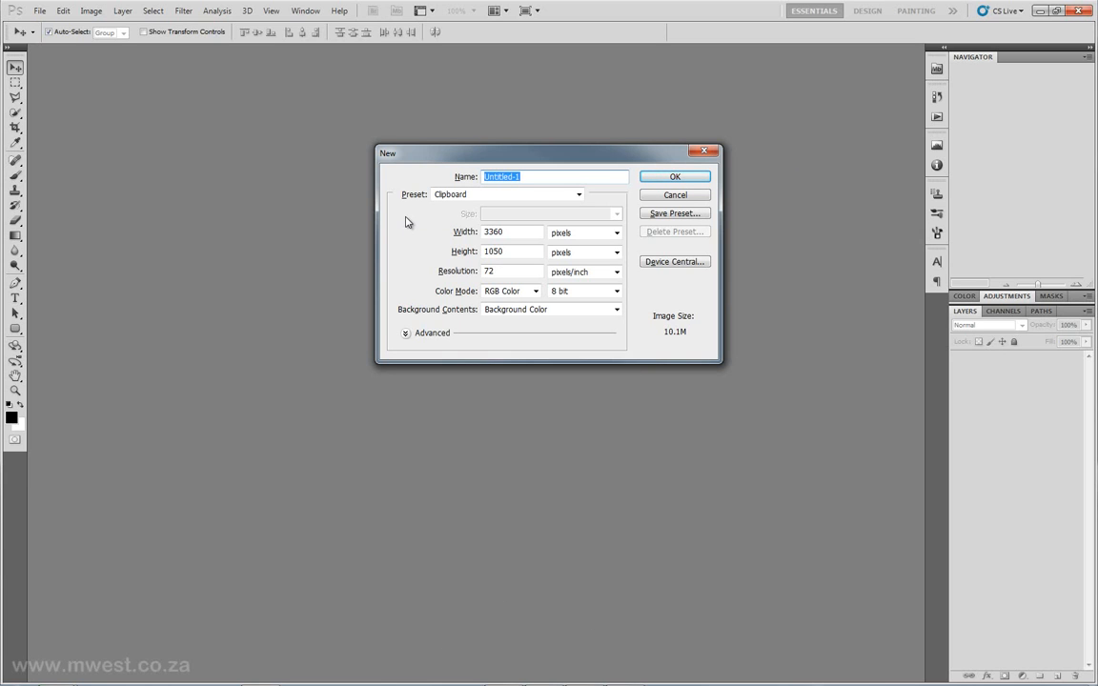
double_click(491, 232)
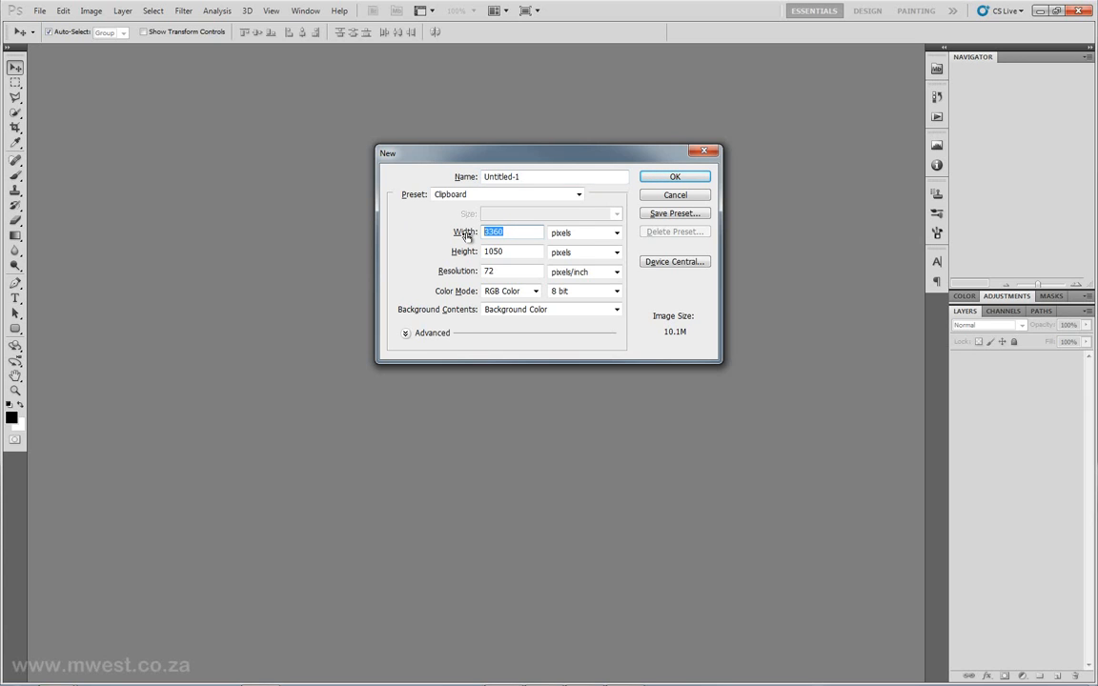
text(800)
key(Tab)
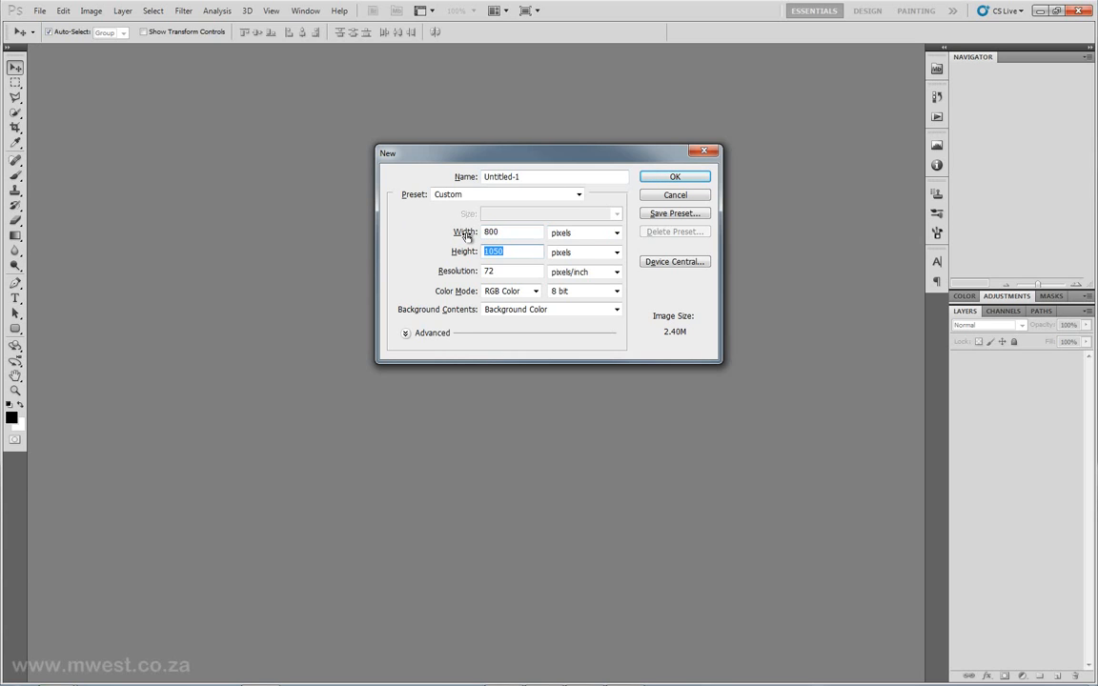
text(1100)
click(675, 178)
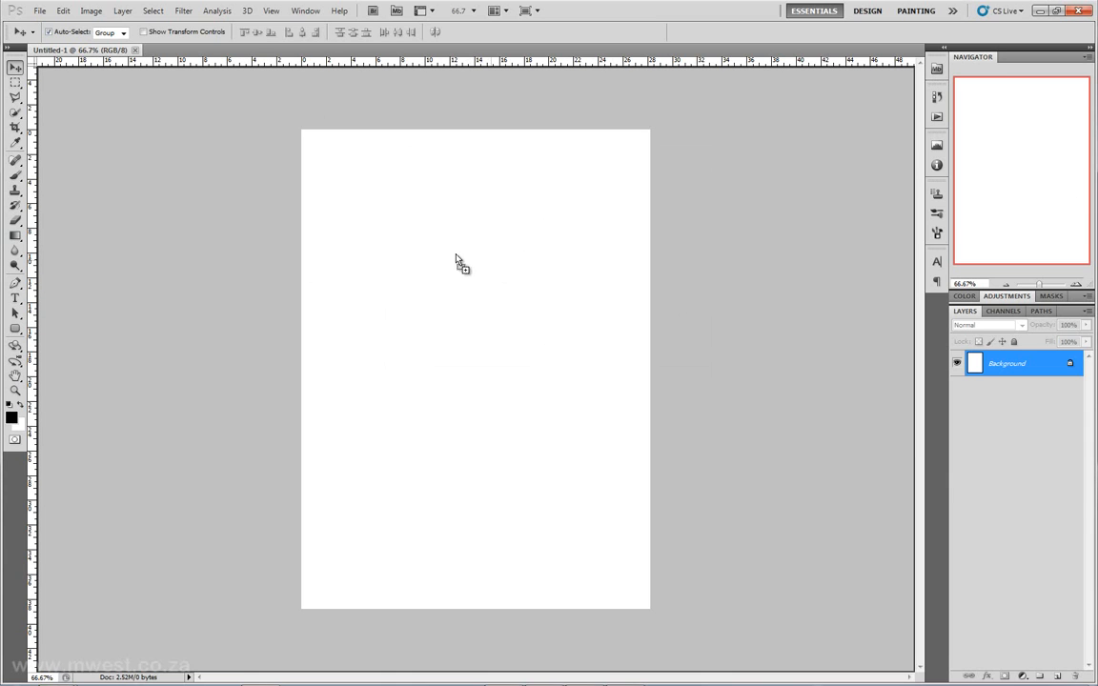
- Open the image file layer styles.jpg as a separate document
drag(470, 267, 424, 302)
drag(559, 285, 492, 296)
drag(494, 298, 327, 124)
drag(277, 76, 233, 54)
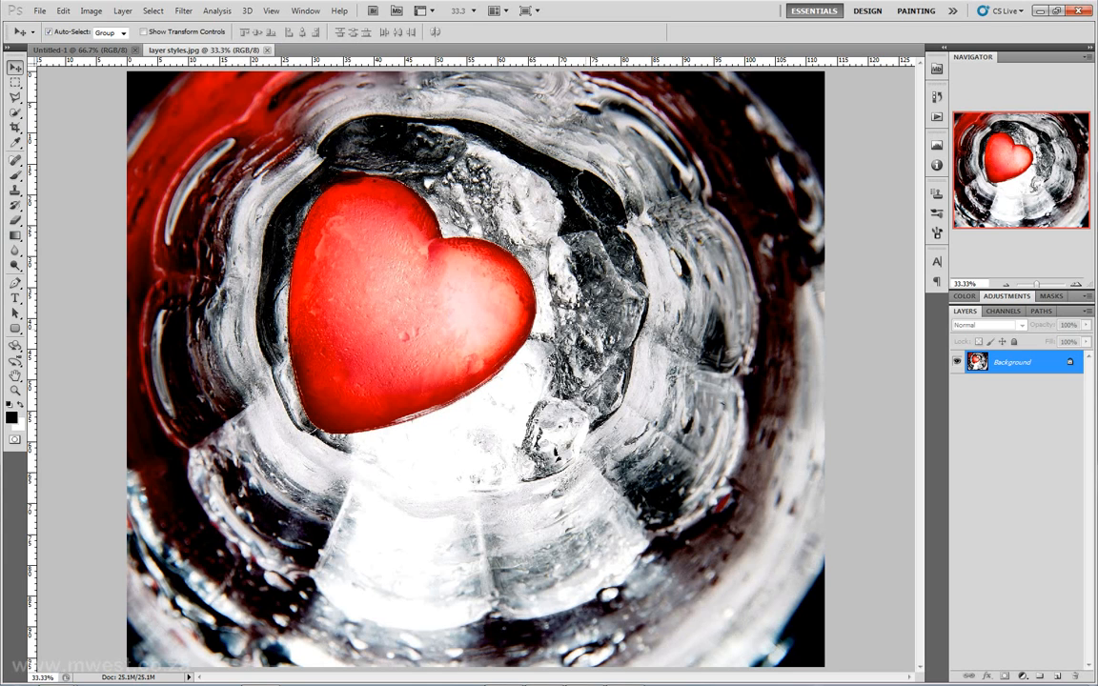
- Copy the entire heart photo, close its document and paste the photo into the blank document
key(ctrl+a)
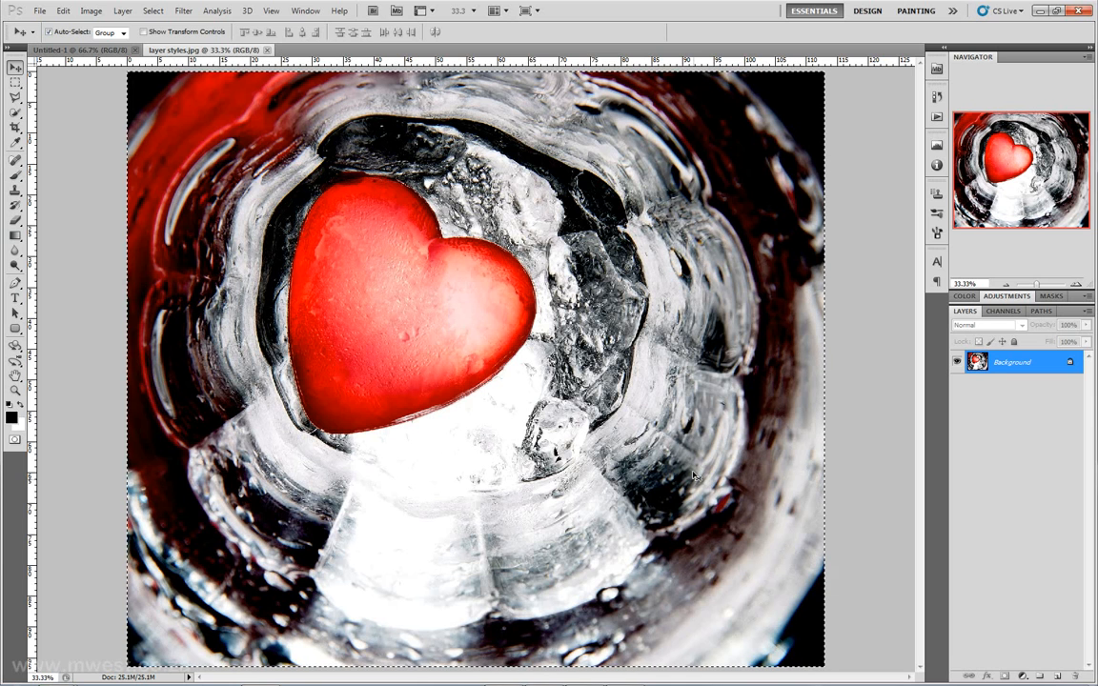
key(ctrl+c)
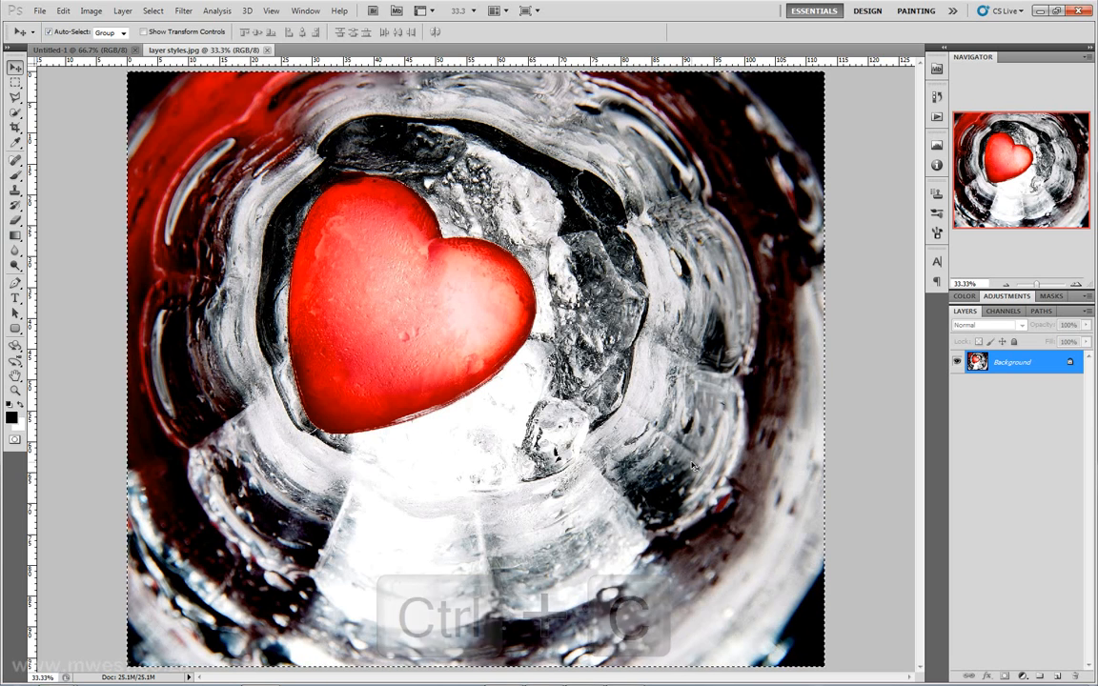
click(268, 51)
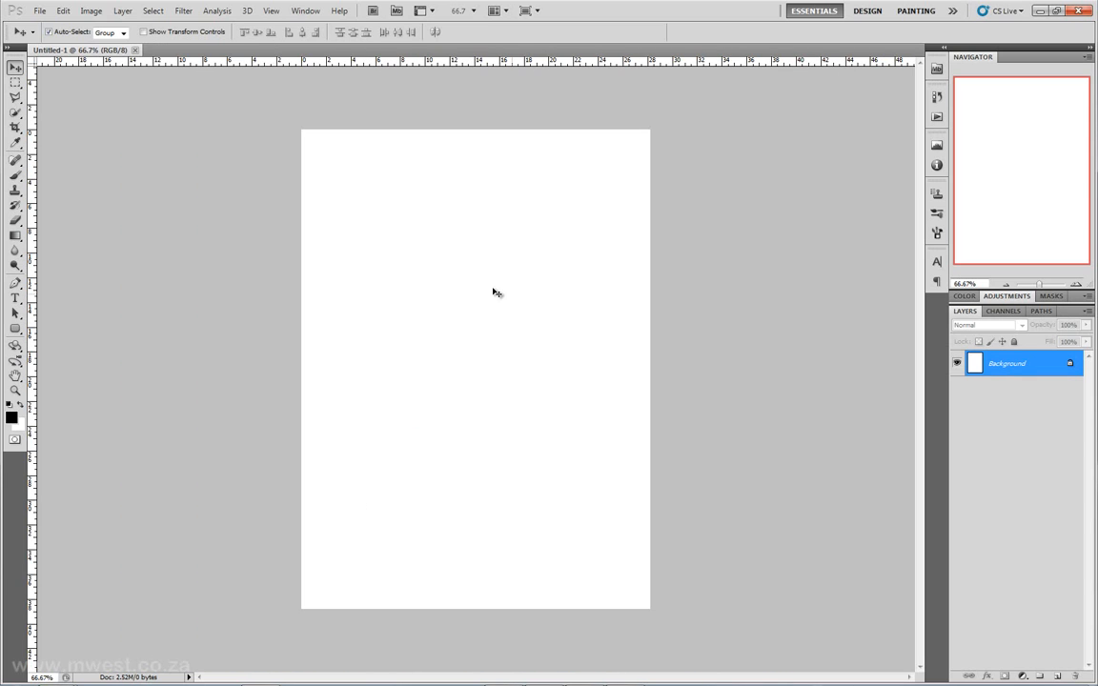
key(ctrl+v)
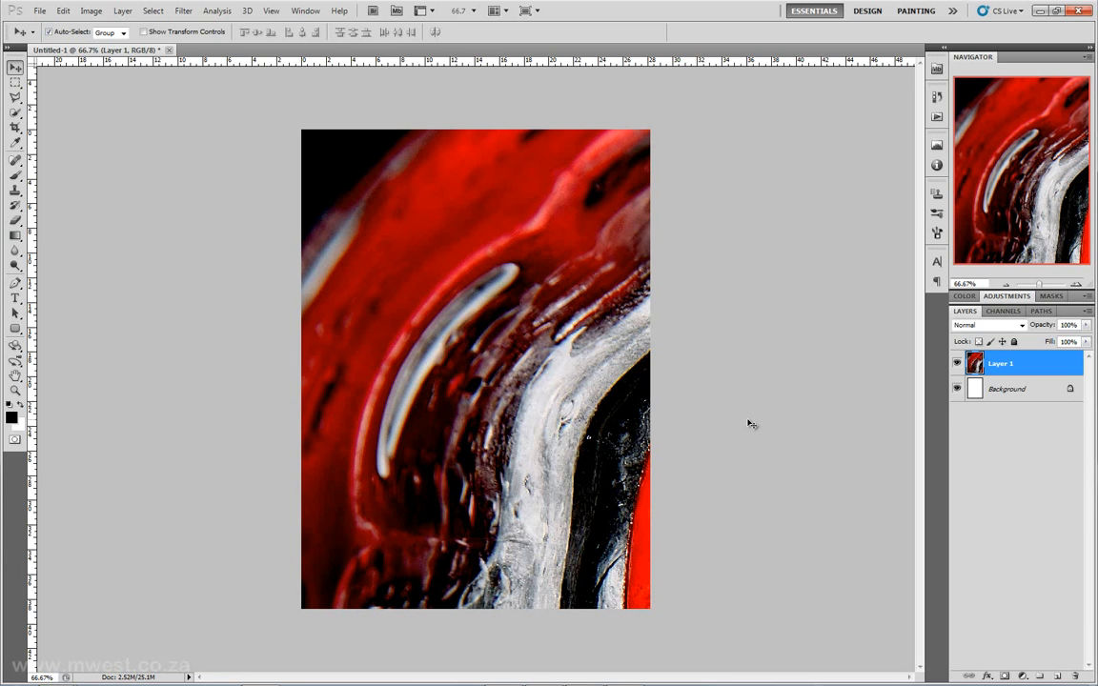
- Scale the pasted photo proportionally to about 22.85% so that it fits within the page width
key(ctrl+t)
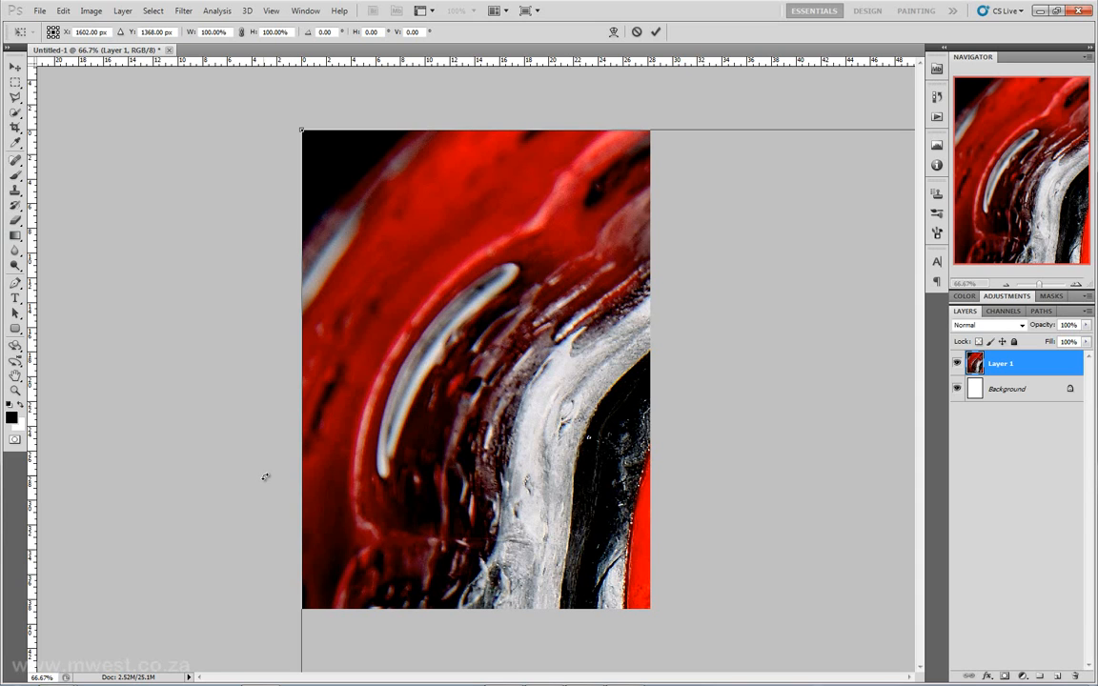
key(ctrl+0)
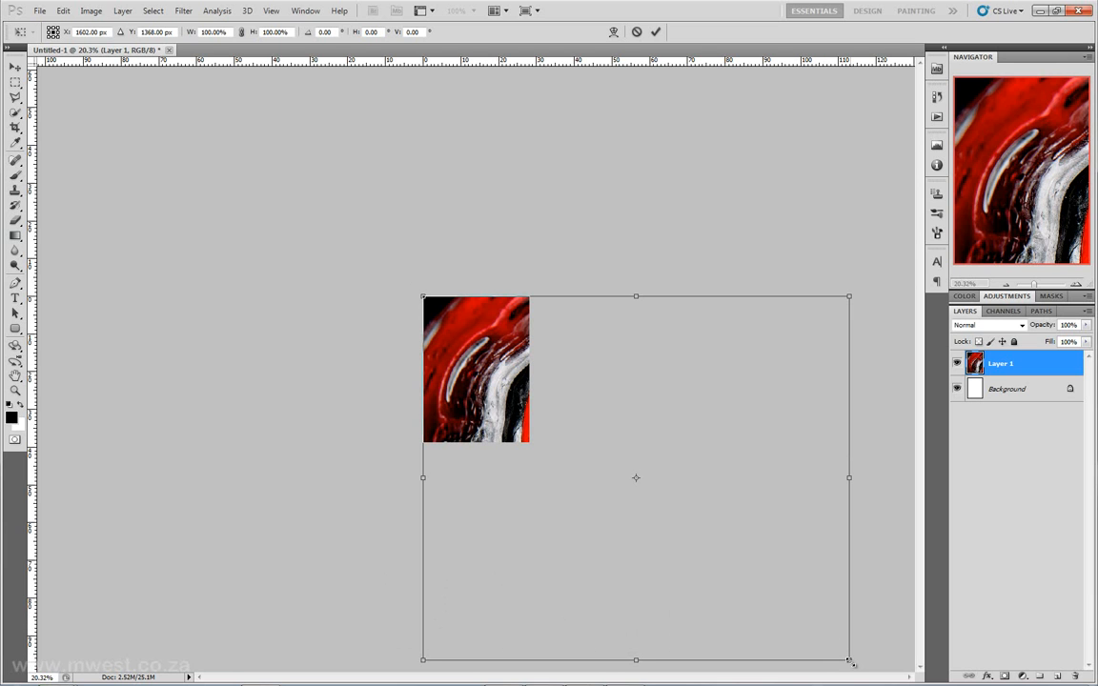
drag(850, 661, 523, 381)
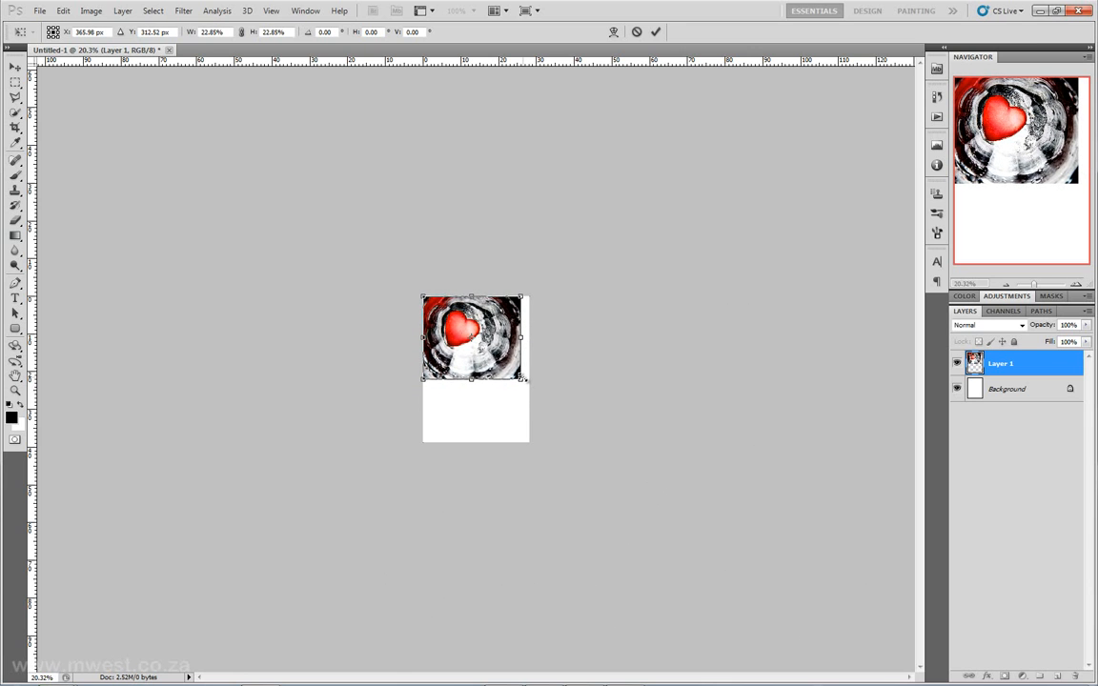
- Move the scaled photo inward to leave a narrow white border at the page's top and sides, and apply the transform
click(1077, 284)
click(1077, 285)
click(1079, 285)
click(1078, 285)
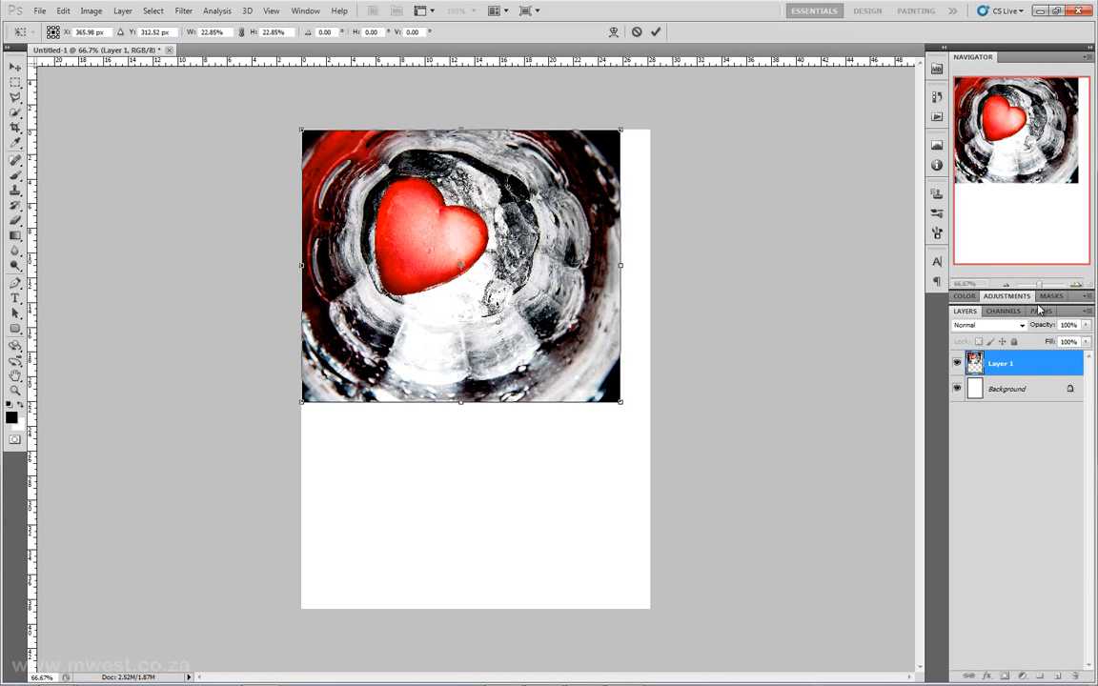
drag(503, 202, 516, 212)
drag(500, 310, 503, 315)
drag(577, 233, 574, 232)
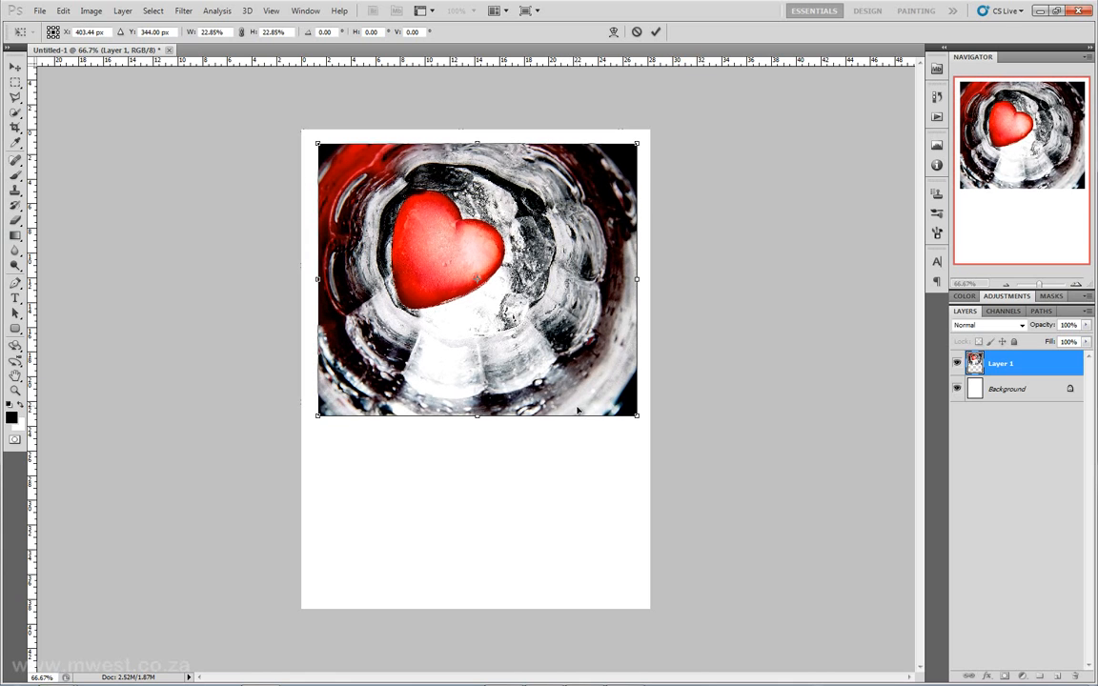
key(Return)
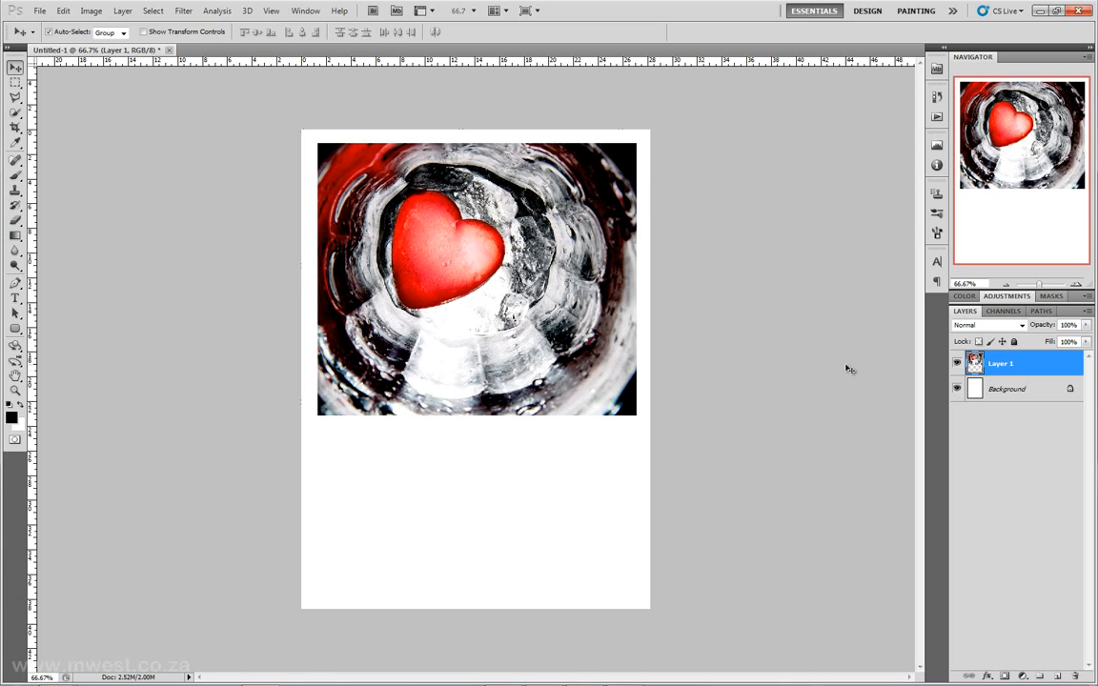
- Align Layer 1 with the Background by its right edge, left edge and finally its horizontal centre
shift+click(1043, 390)
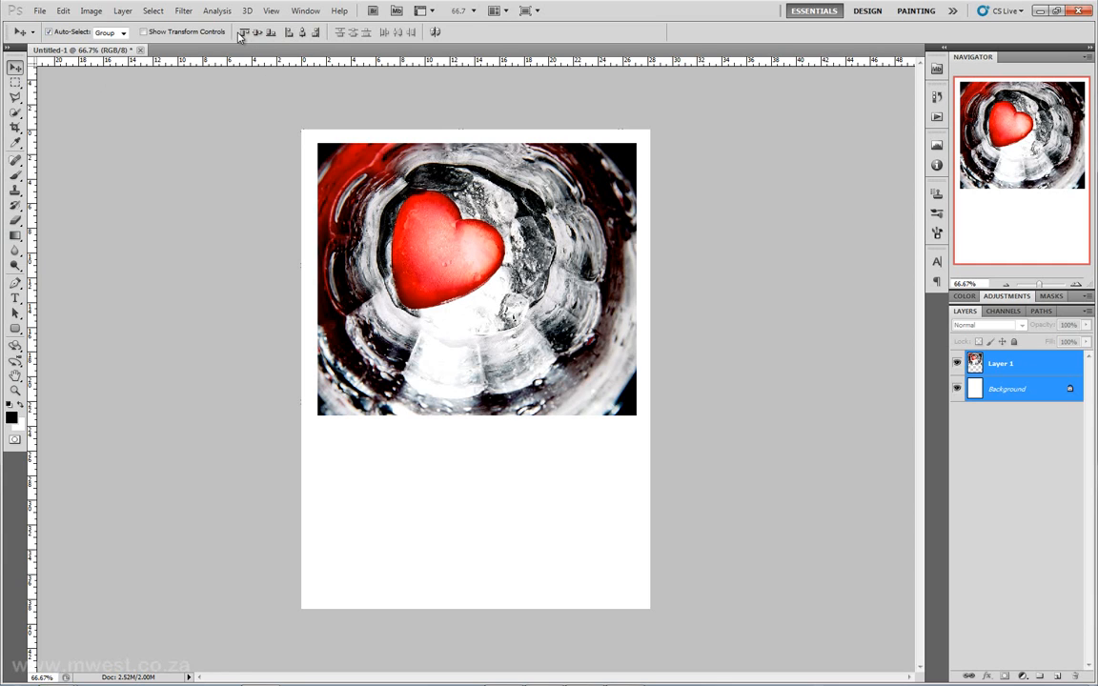
click(316, 33)
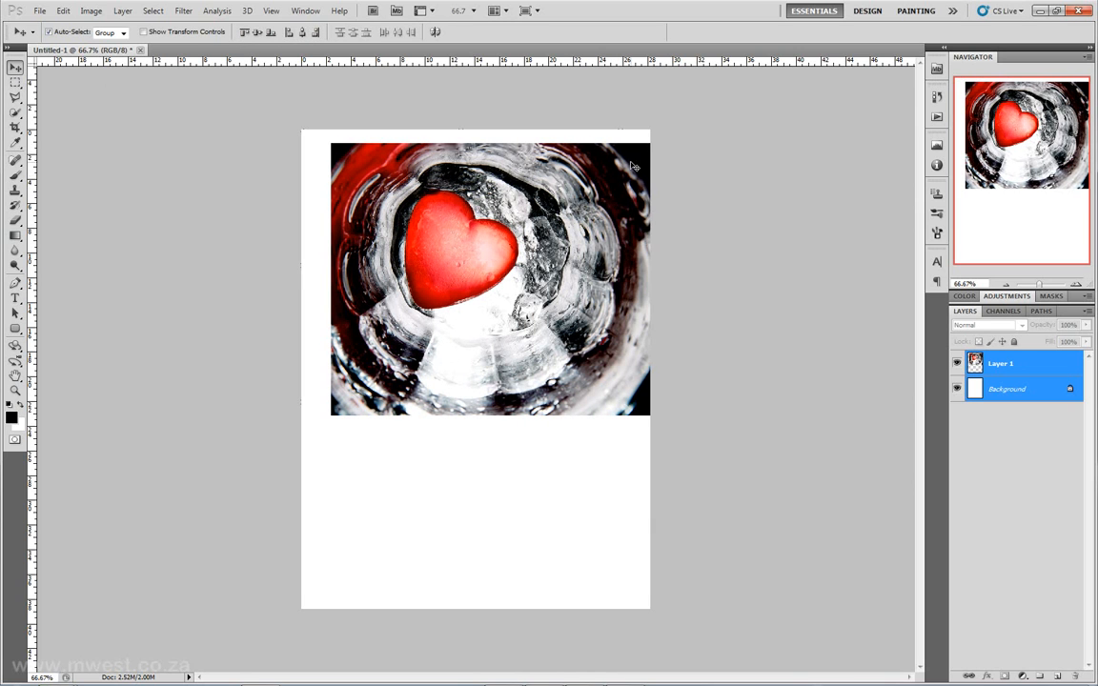
click(289, 33)
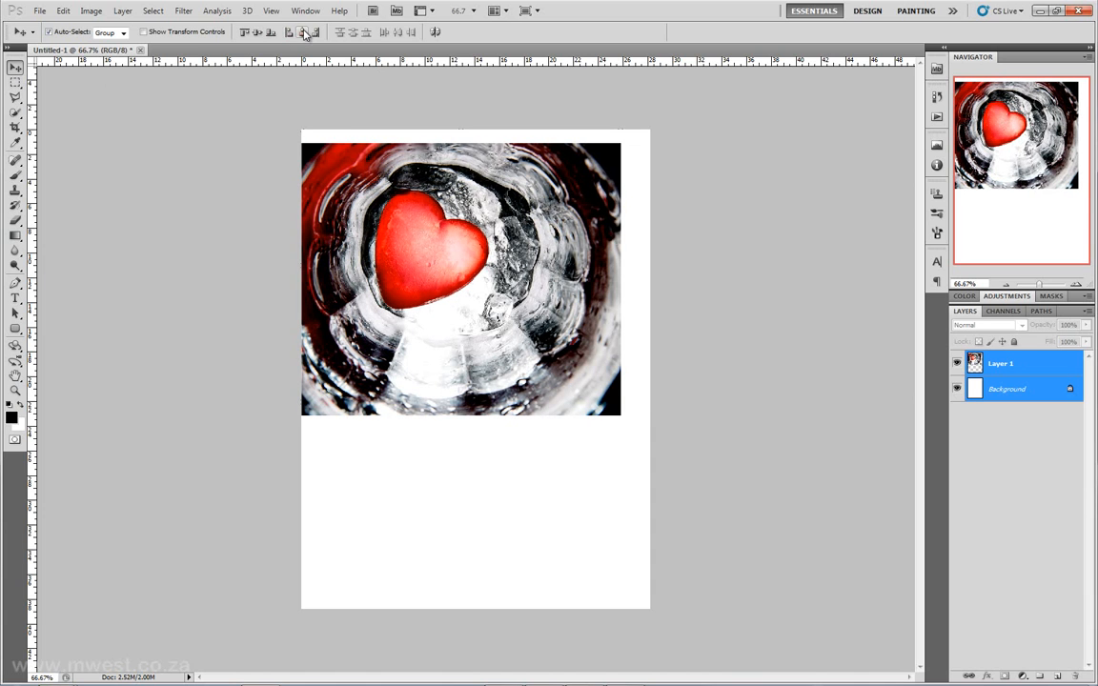
click(303, 33)
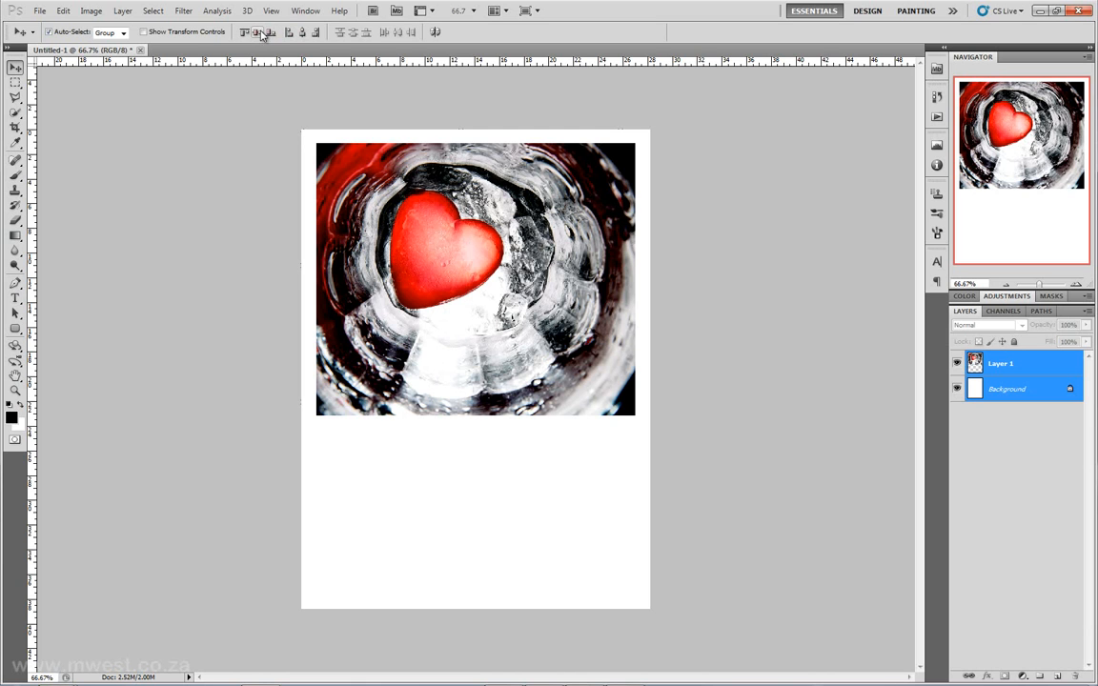
- Try bottom, top and vertical centre alignment with the Background, and move only the photo up to leave a narrow border above it
click(273, 33)
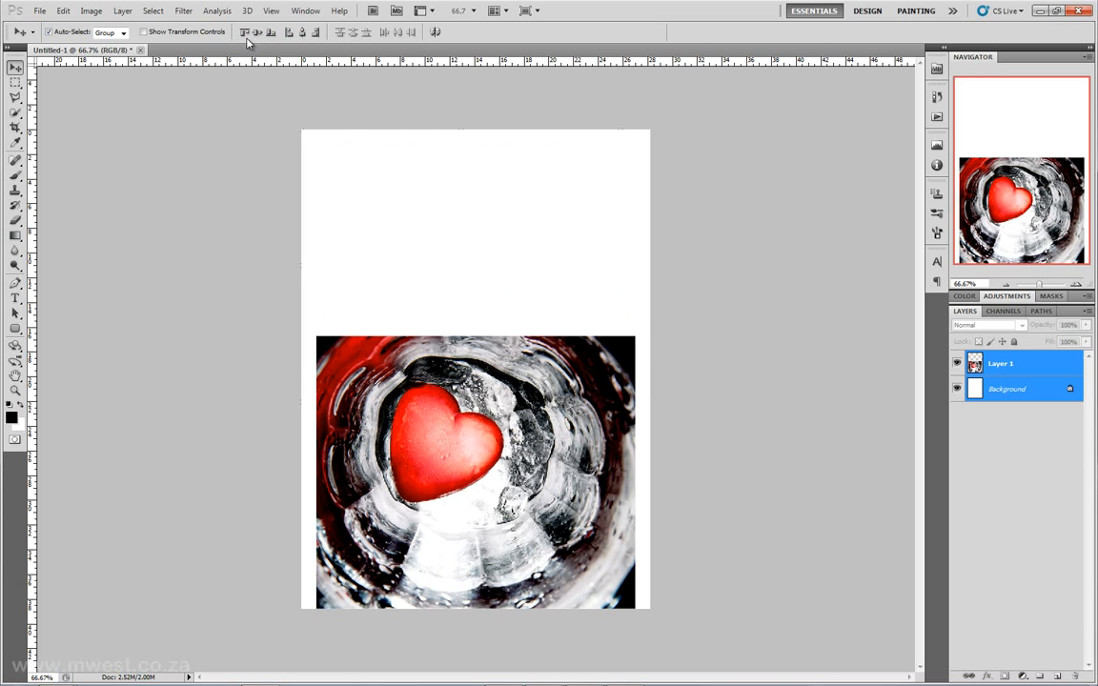
click(244, 32)
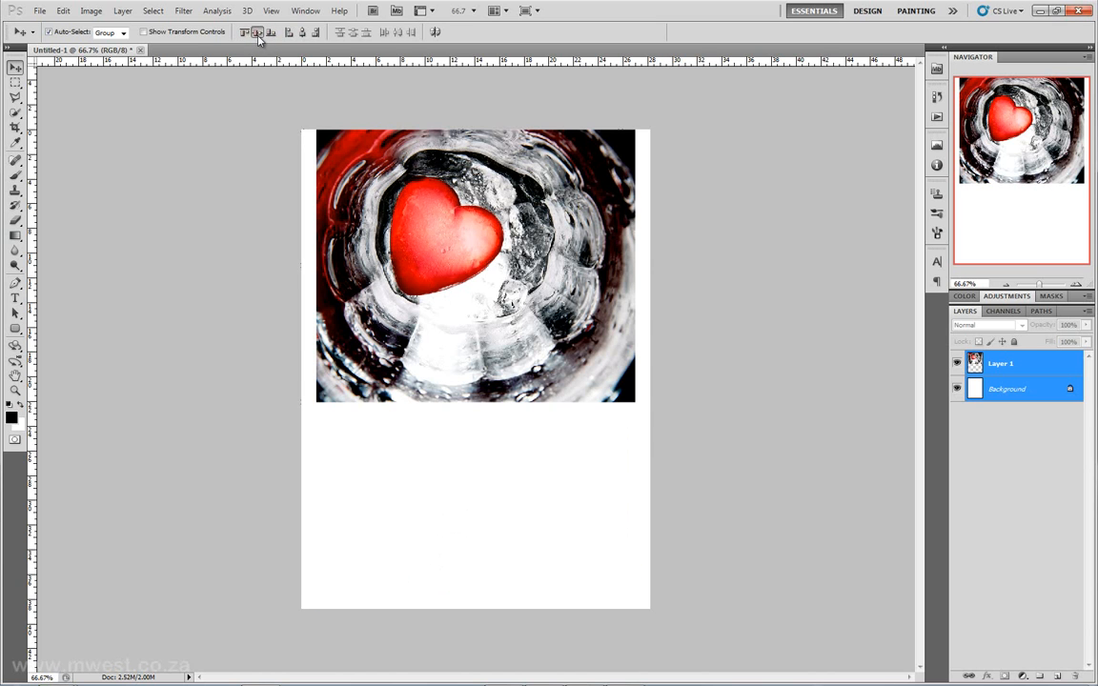
click(257, 34)
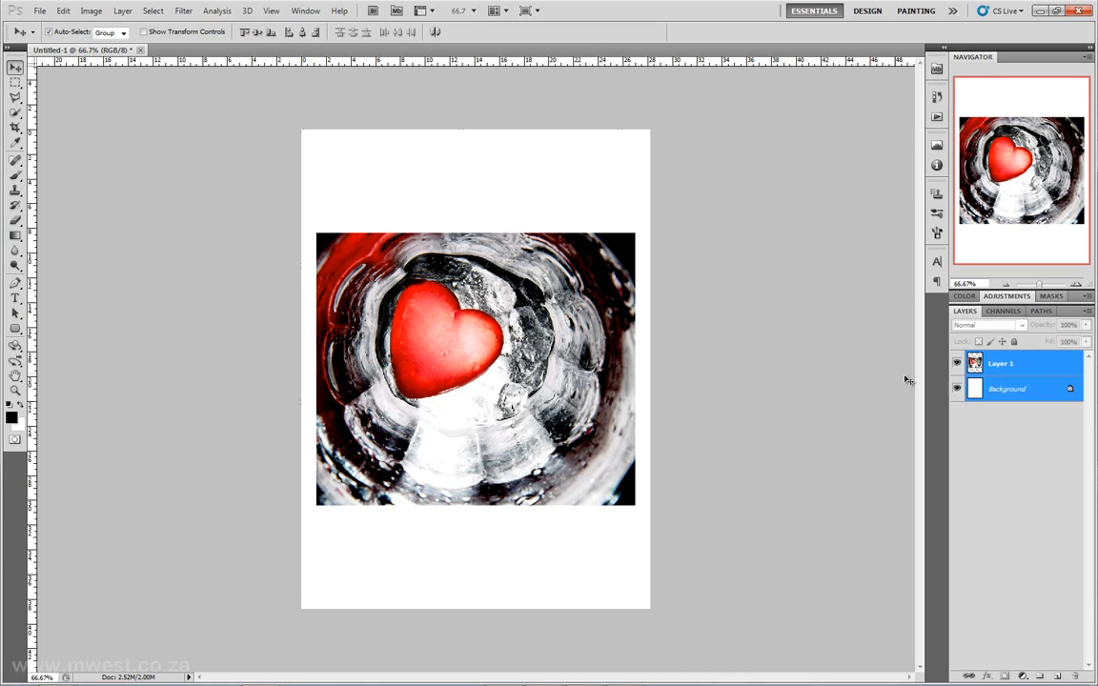
click(1049, 363)
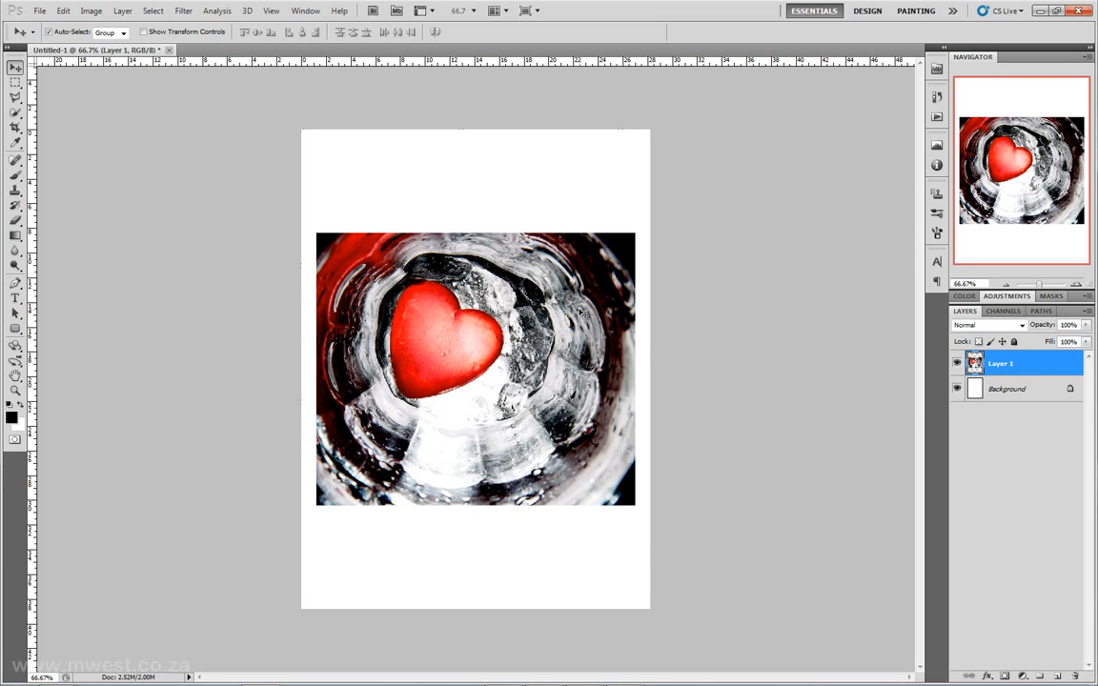
drag(580, 310, 584, 221)
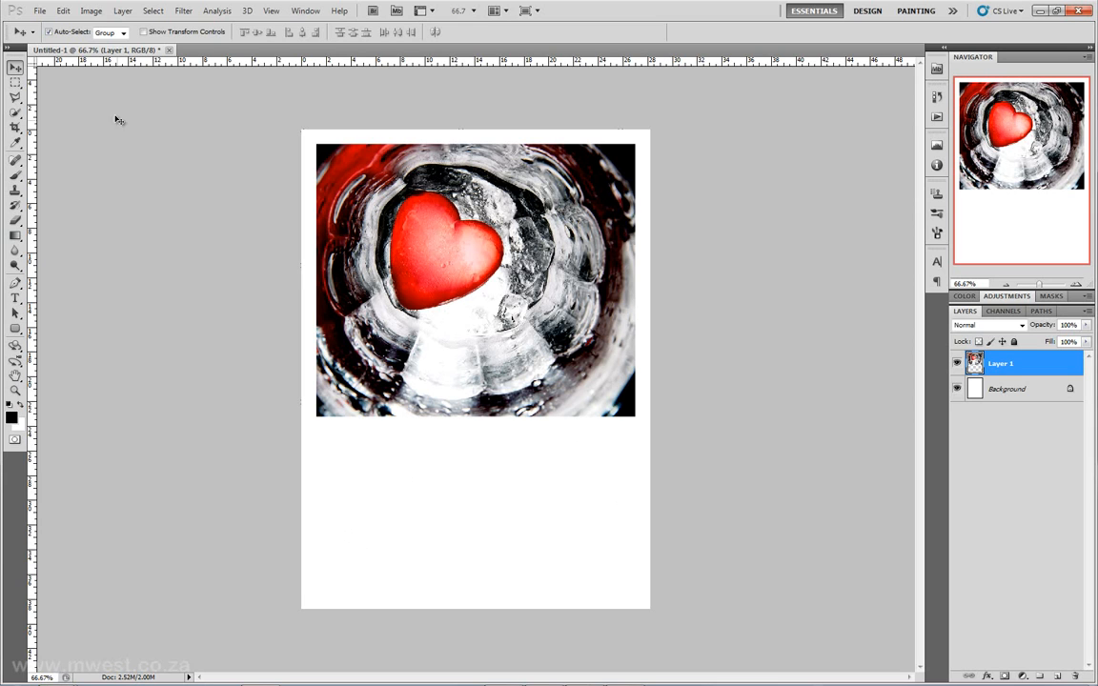
- Crop the canvas with a rectangular selection that keeps the photo and a wider white strip below it, and clear the selection
drag(12, 86, 76, 88)
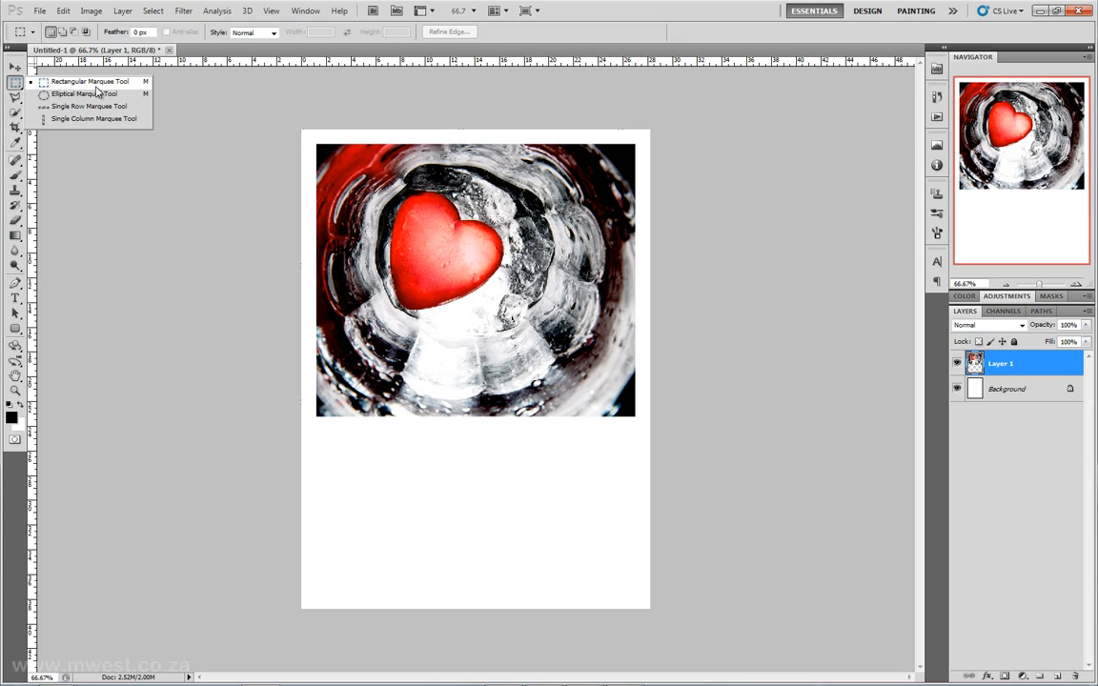
click(97, 85)
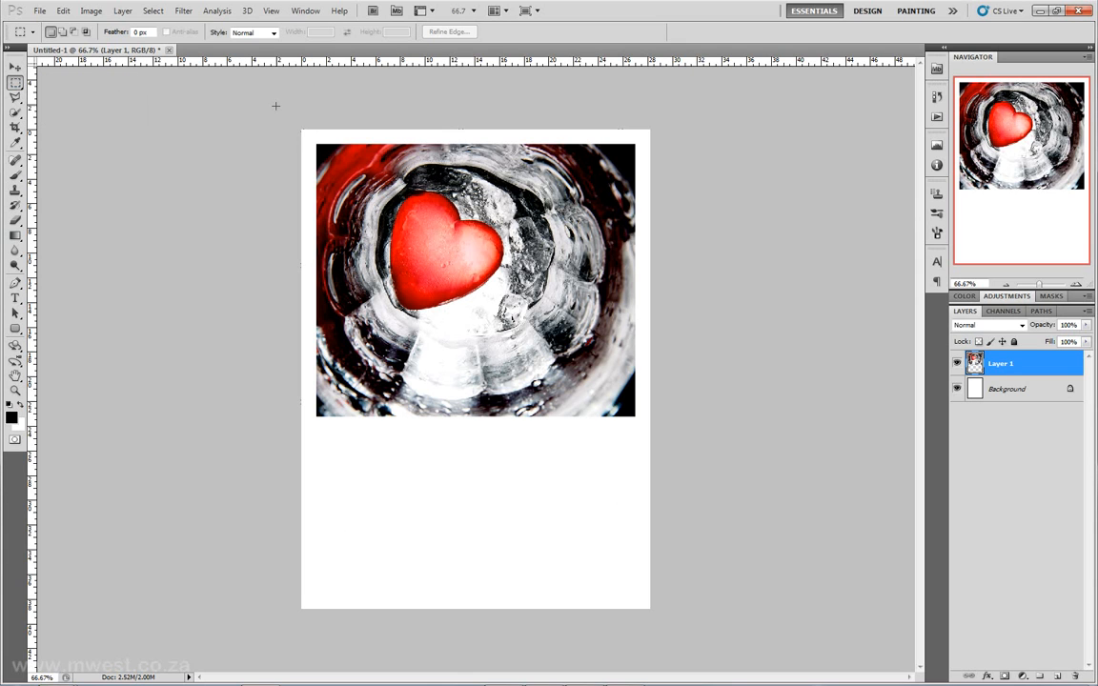
drag(394, 233, 678, 509)
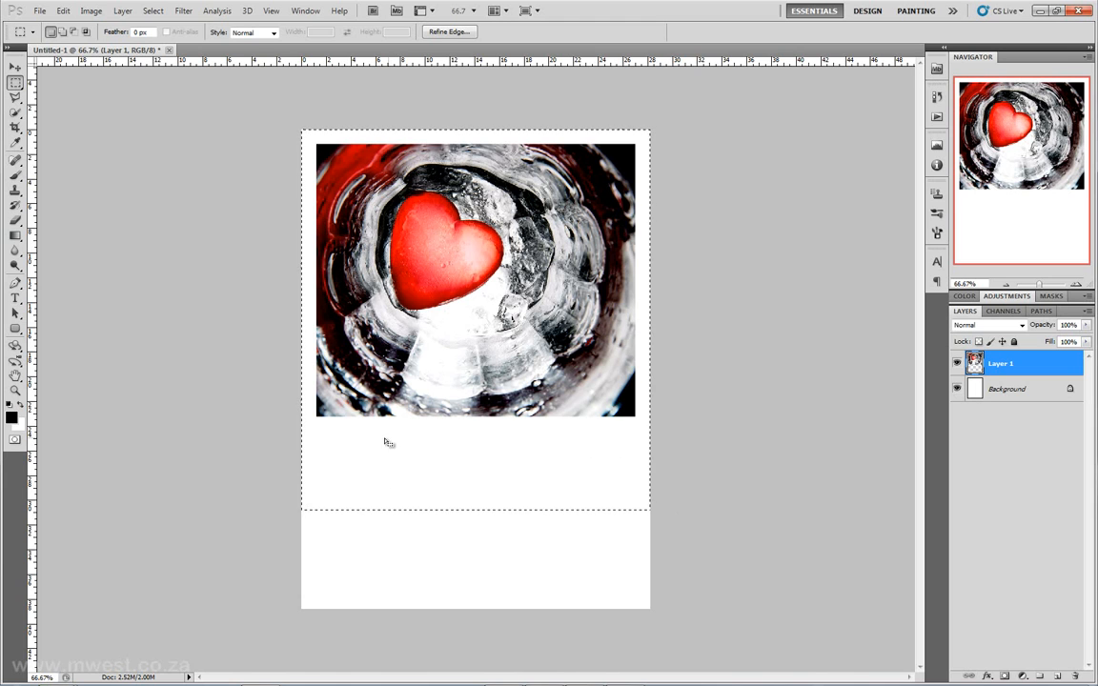
click(90, 12)
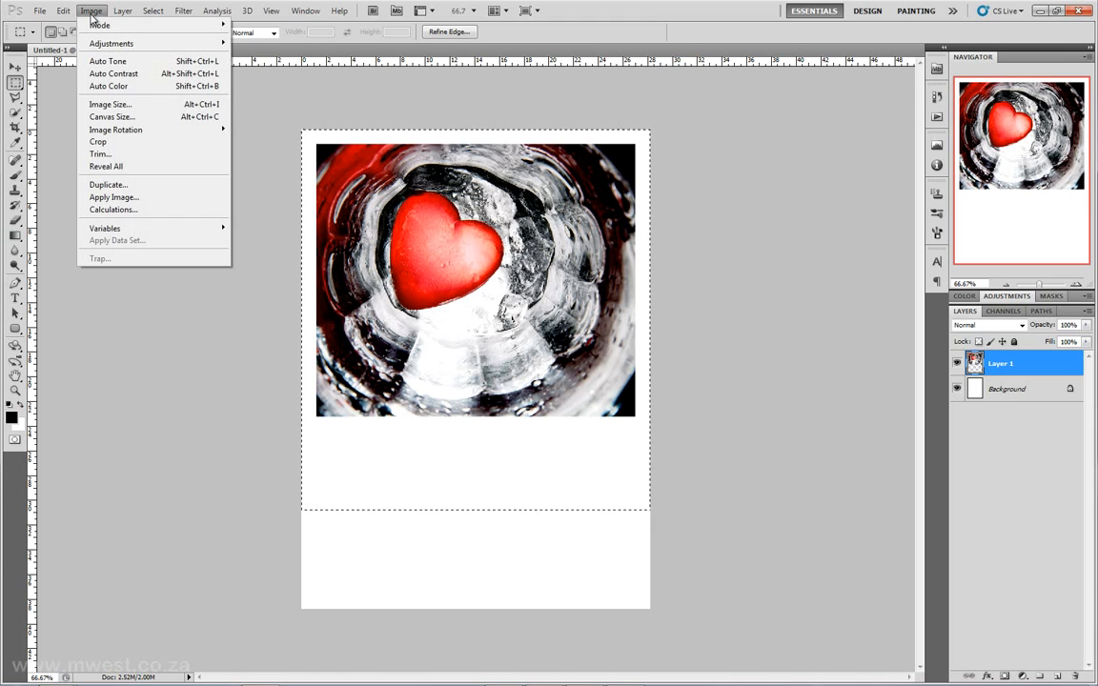
click(120, 144)
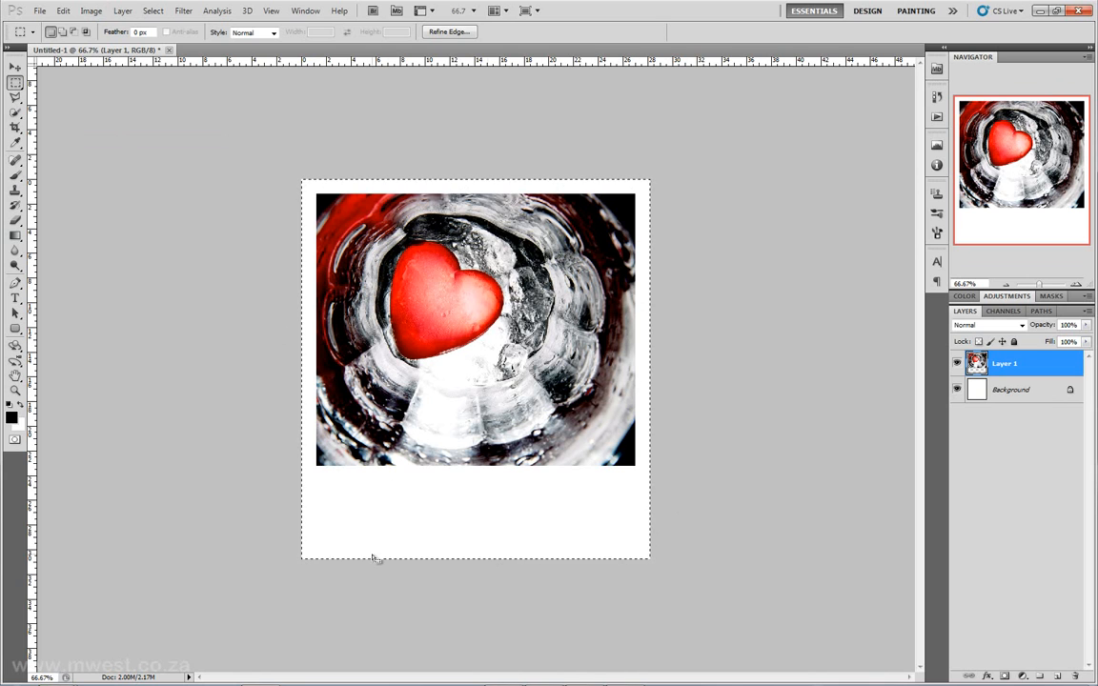
key(ctrl+d)
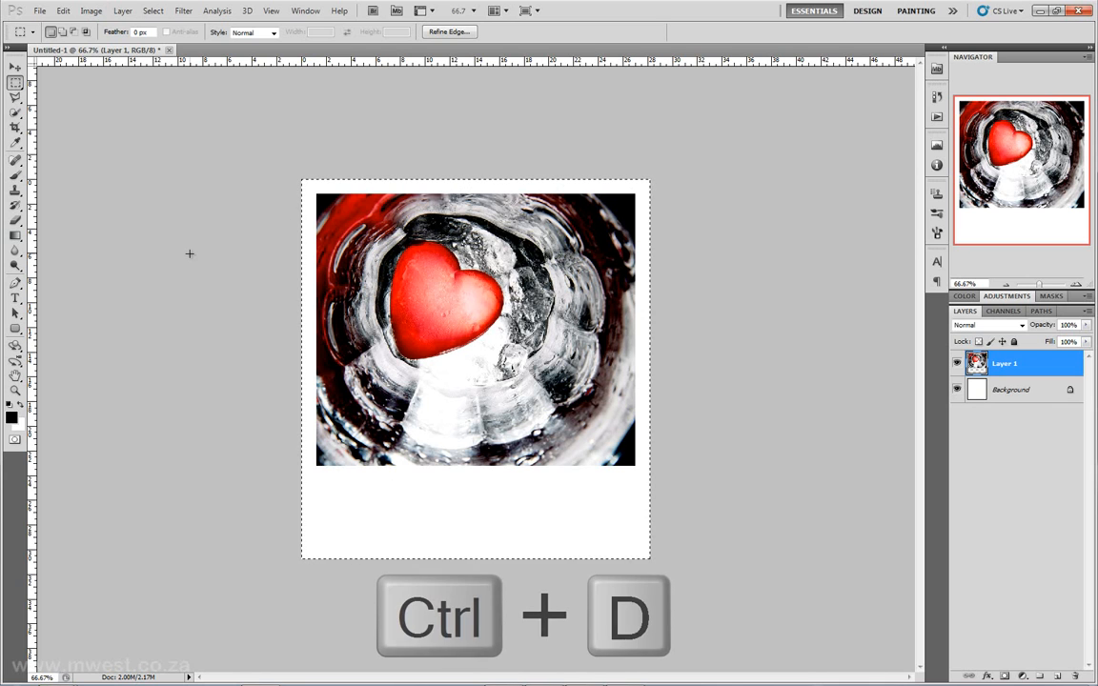
key(ctrl+d)
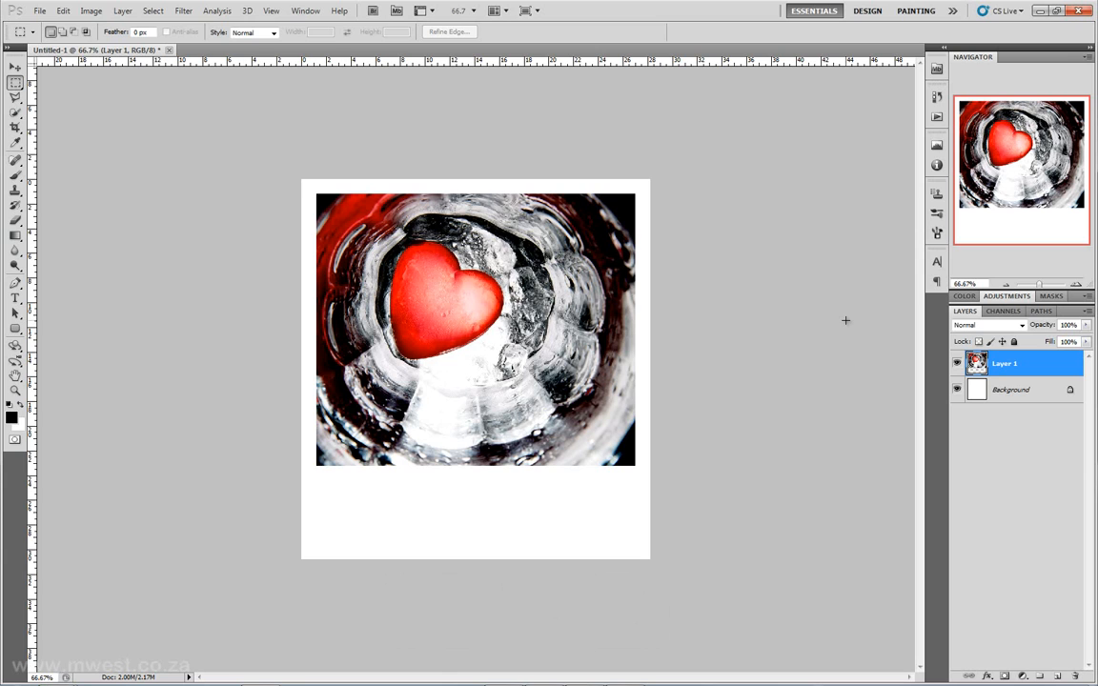
- Open the layer style options of Layer 1, enable Drop Shadow and display its settings
double_click(1010, 364)
click(1046, 365)
double_click(1055, 360)
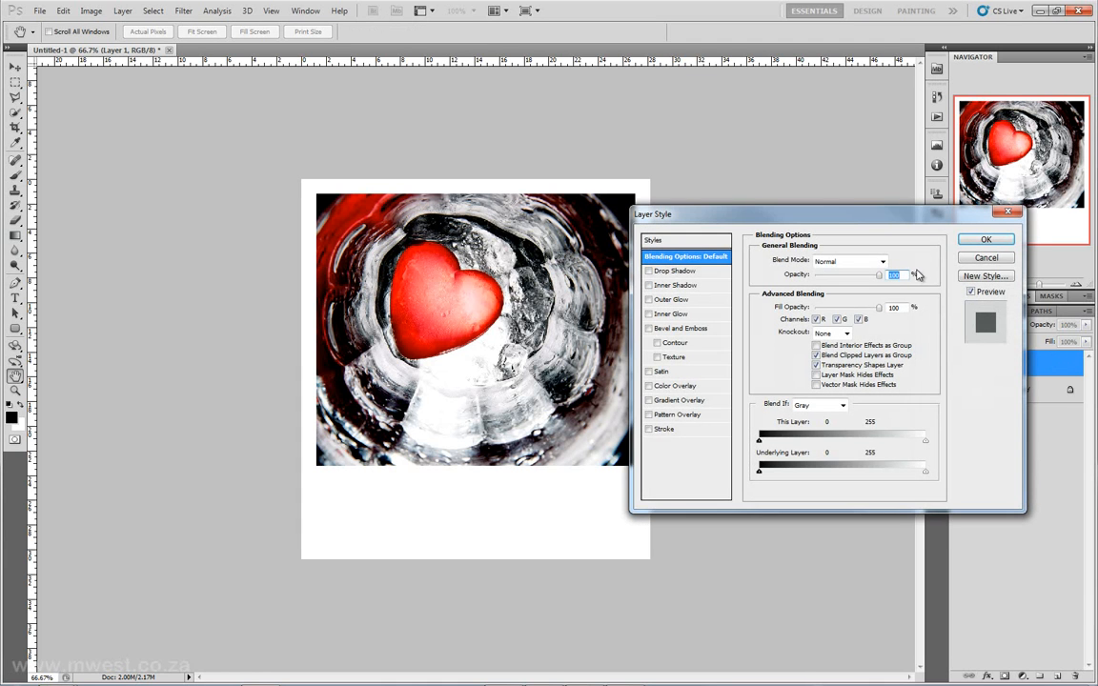
drag(851, 184, 881, 95)
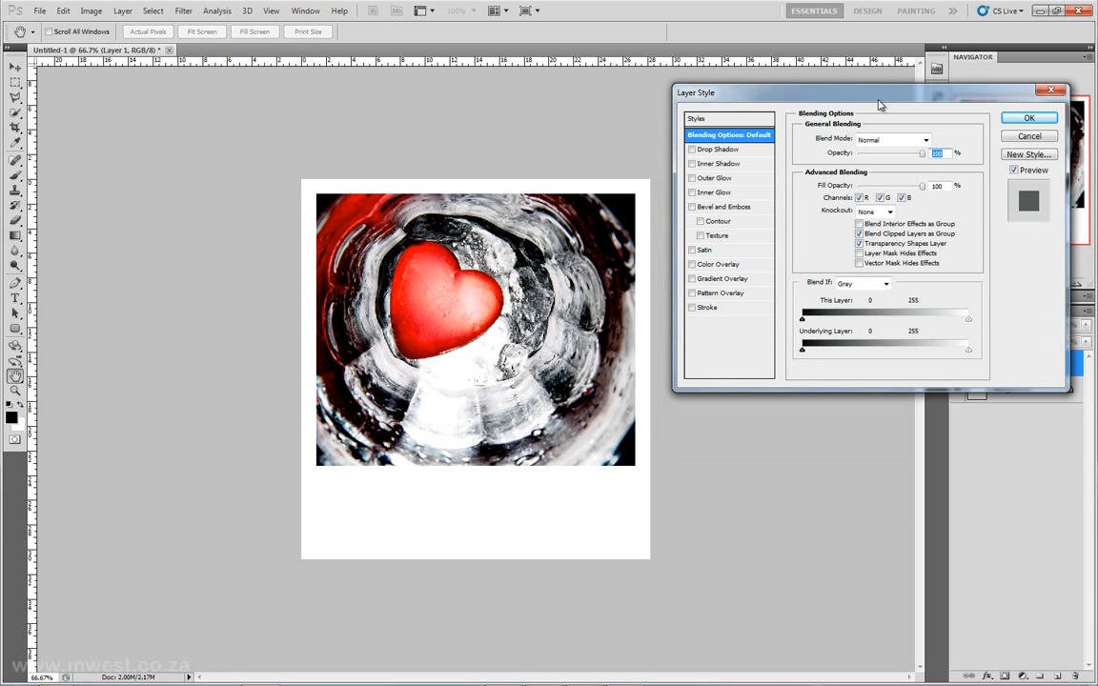
click(692, 151)
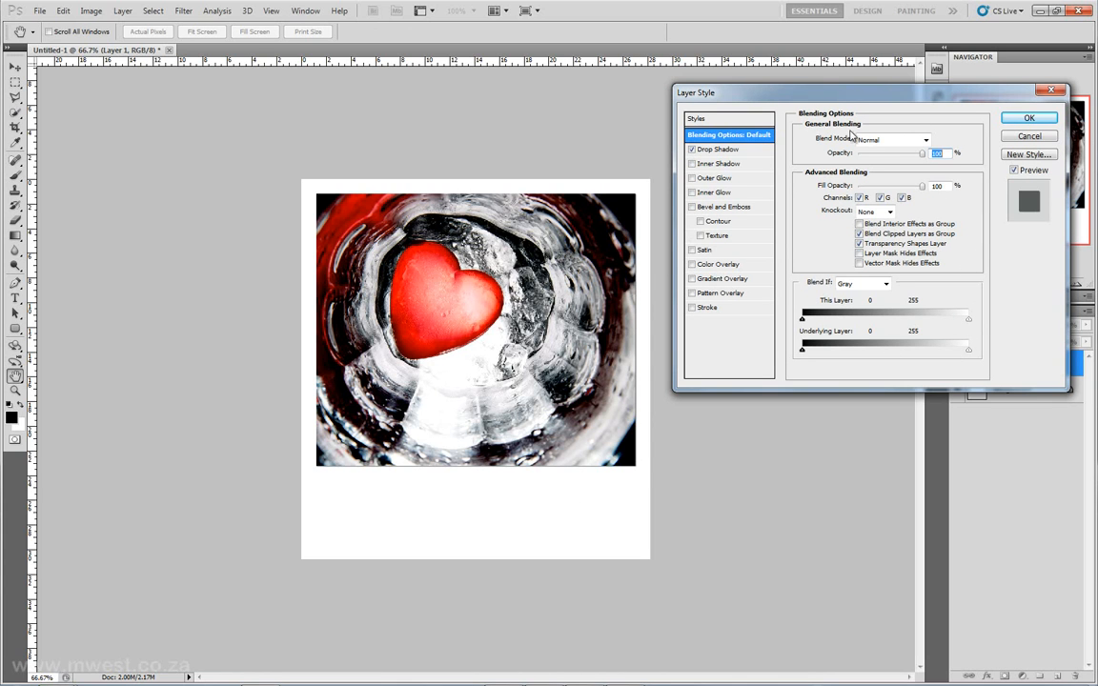
click(724, 149)
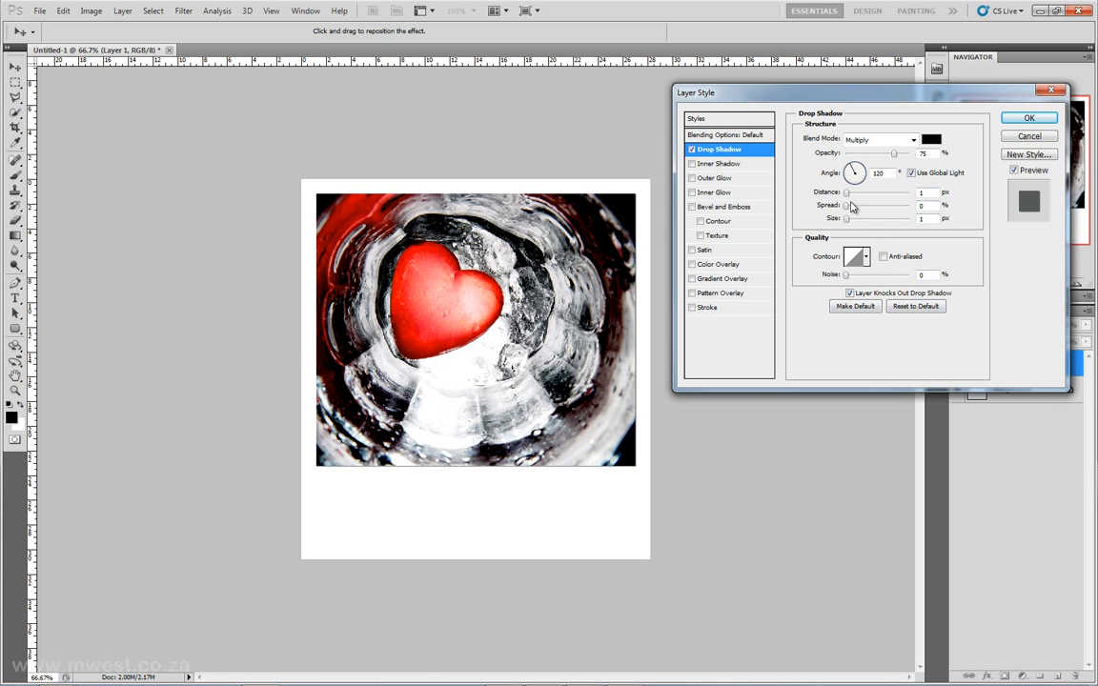
- Set the drop shadow to 53% opacity, 135° angle, 22 px distance, 8% spread and 27 px size
drag(846, 194, 863, 214)
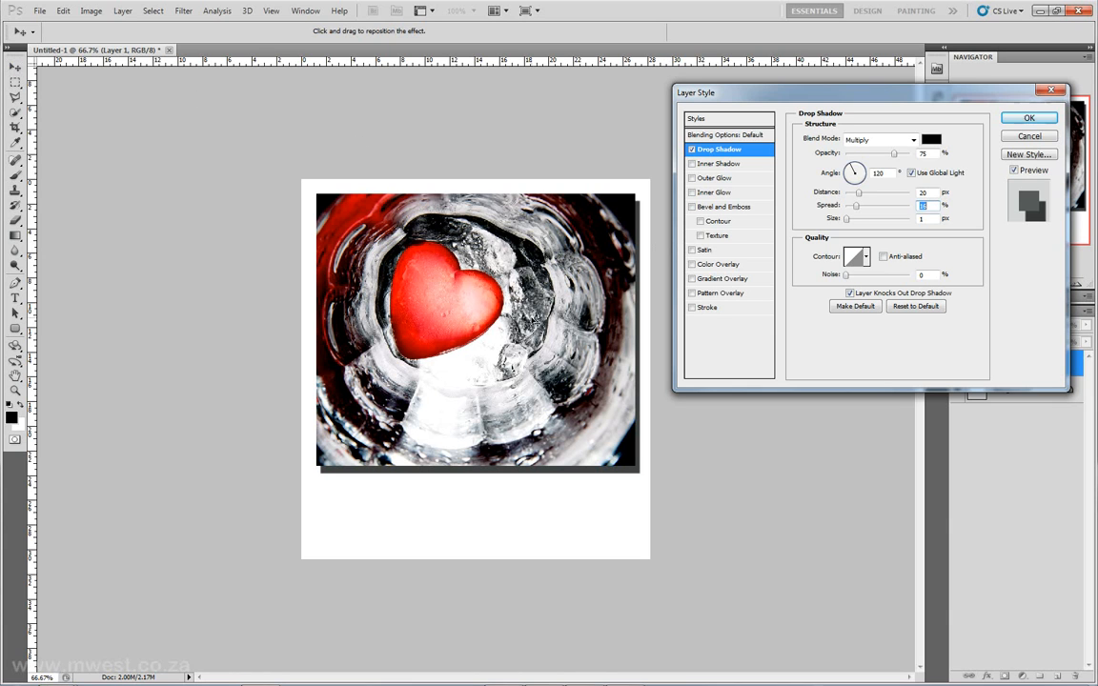
mouse_move(484, 291)
mouse_down()
mouse_move(498, 324)
mouse_move(553, 314)
mouse_move(434, 272)
mouse_move(405, 325)
mouse_move(419, 367)
mouse_move(476, 329)
mouse_move(482, 286)
mouse_move(529, 344)
mouse_move(510, 303)
mouse_move(465, 291)
mouse_move(476, 304)
mouse_up()
drag(529, 336, 539, 321)
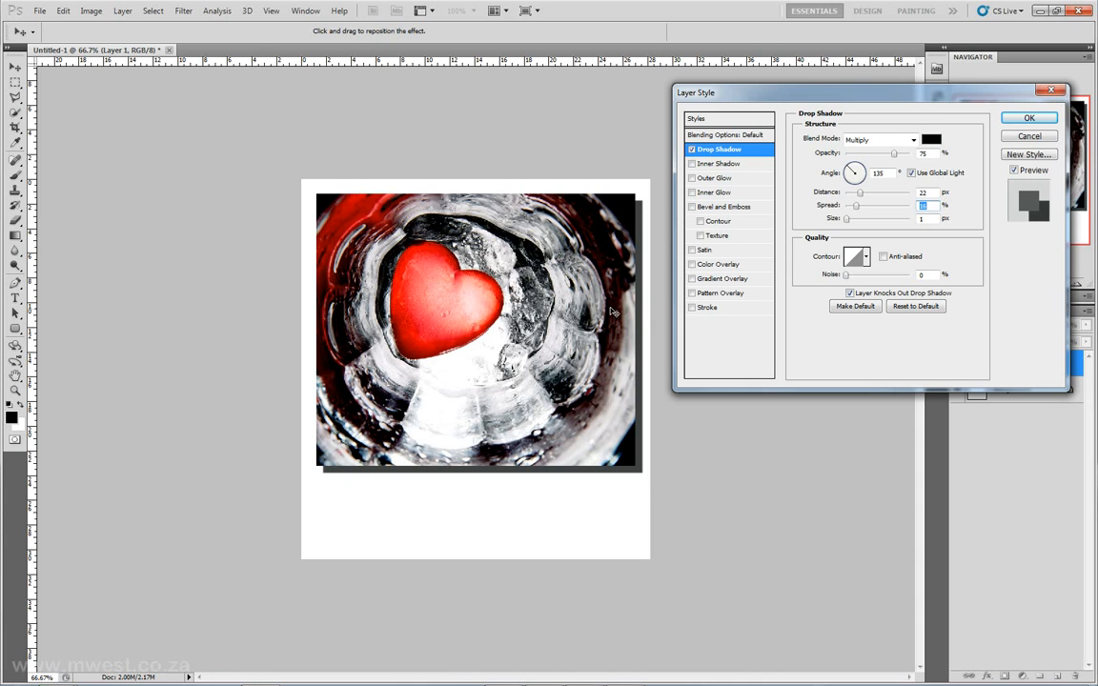
mouse_move(846, 219)
mouse_down()
mouse_move(855, 222)
mouse_move(847, 208)
mouse_move(857, 225)
mouse_move(854, 208)
mouse_move(883, 211)
mouse_move(855, 216)
mouse_move(859, 225)
mouse_move(854, 213)
mouse_up()
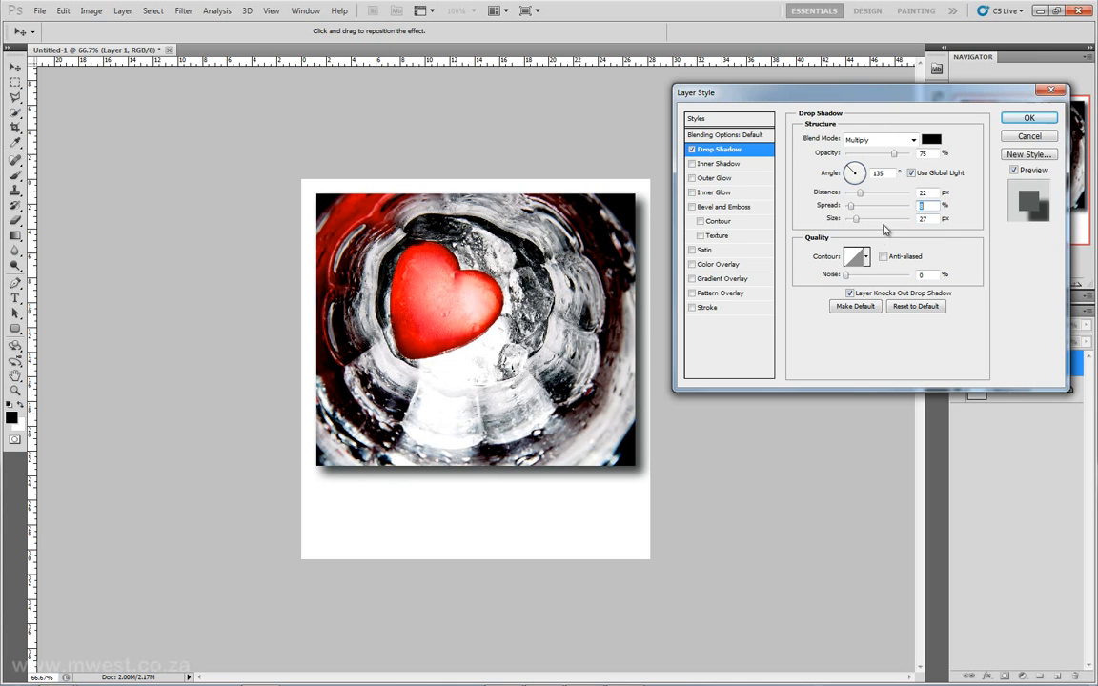
drag(896, 158, 883, 160)
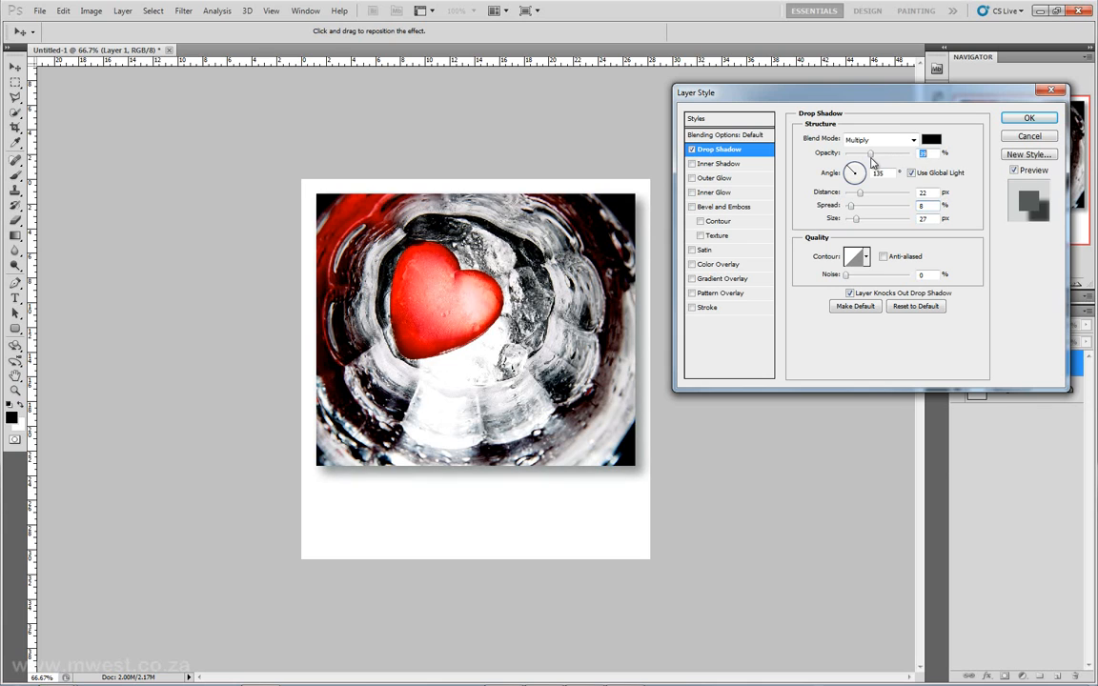
drag(872, 159, 875, 161)
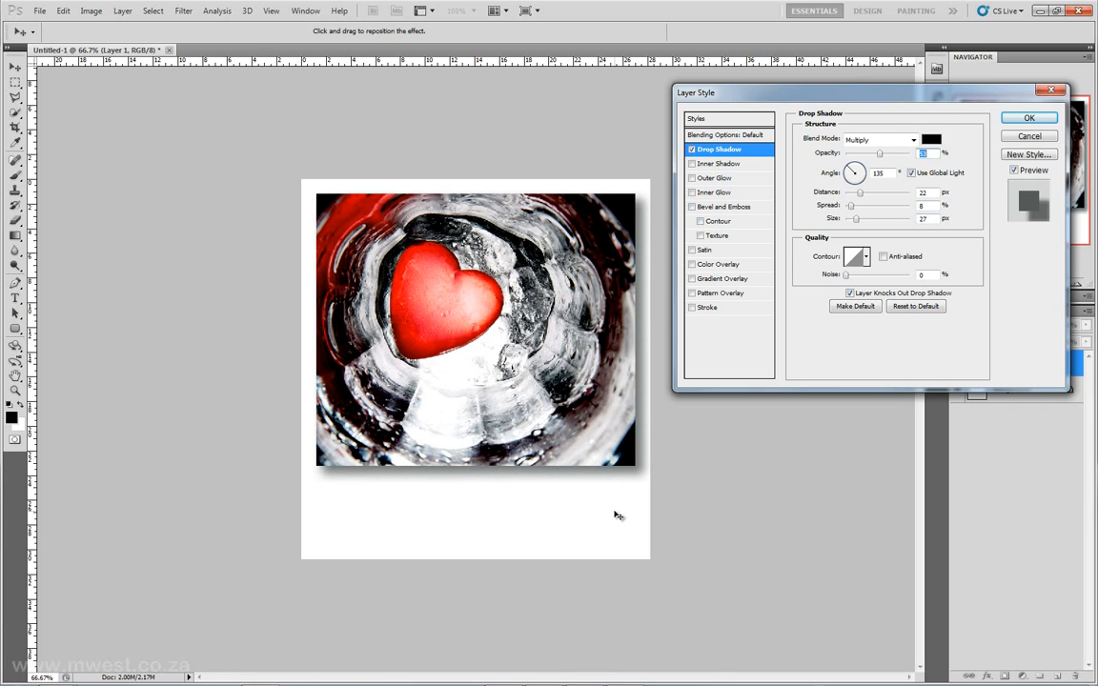
- Add an Inner Shadow with 31% opacity, 28% choke and 100 px size, and toggle it off and on to compare
click(721, 165)
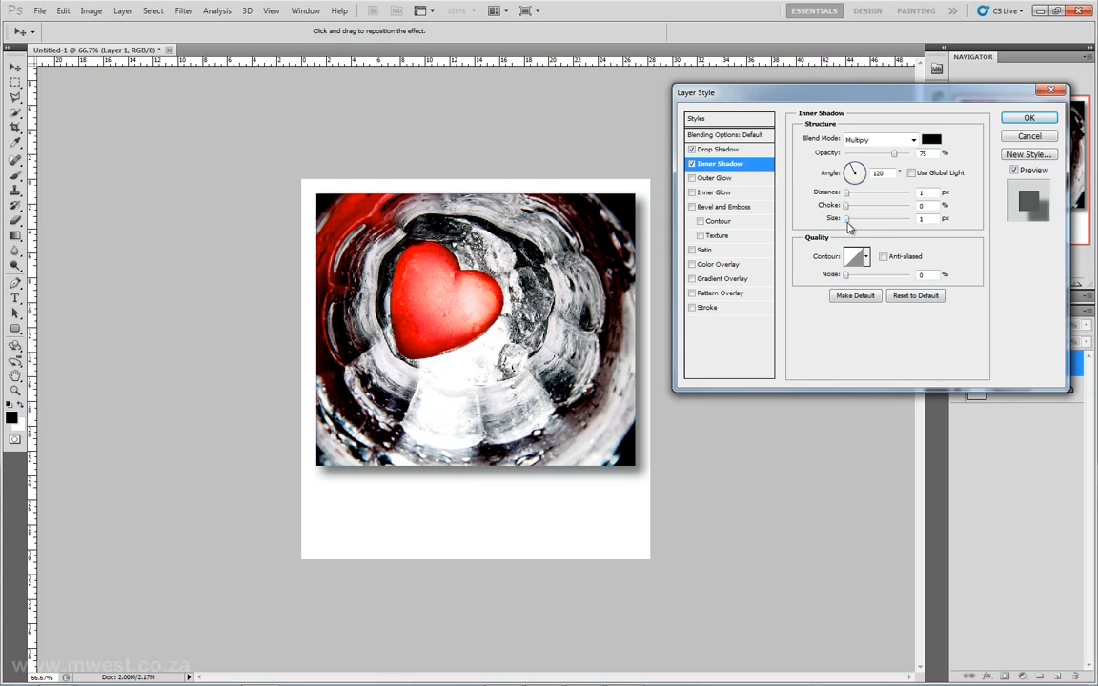
mouse_move(849, 225)
mouse_down()
mouse_move(894, 230)
mouse_move(853, 229)
mouse_move(880, 232)
mouse_move(864, 236)
mouse_up()
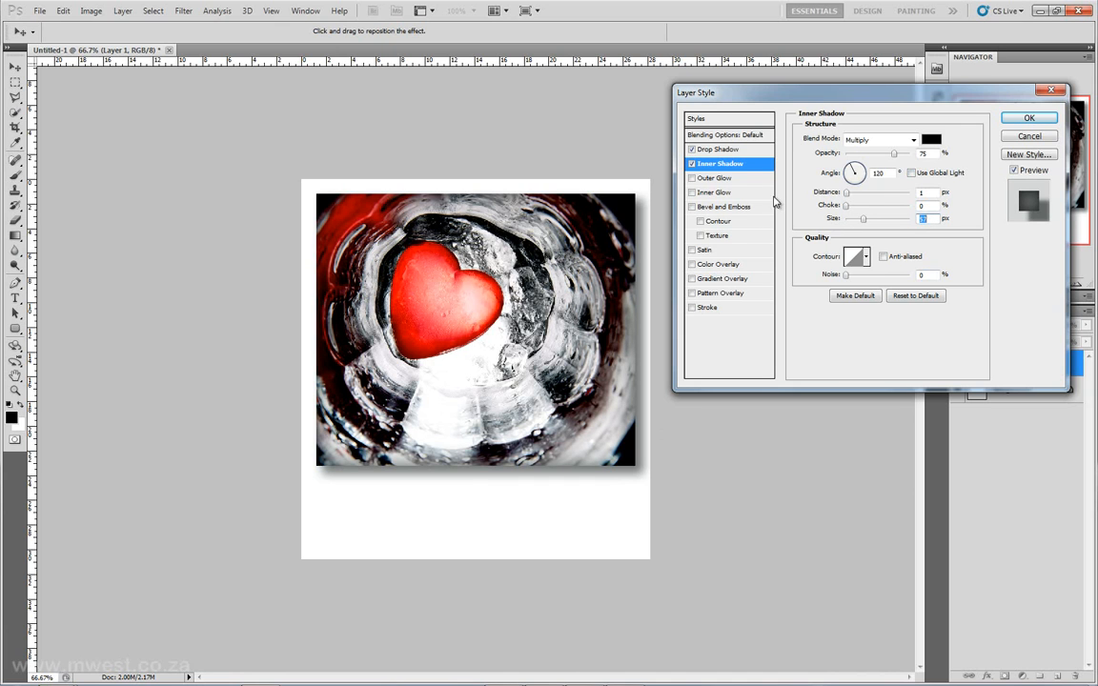
drag(846, 205, 876, 224)
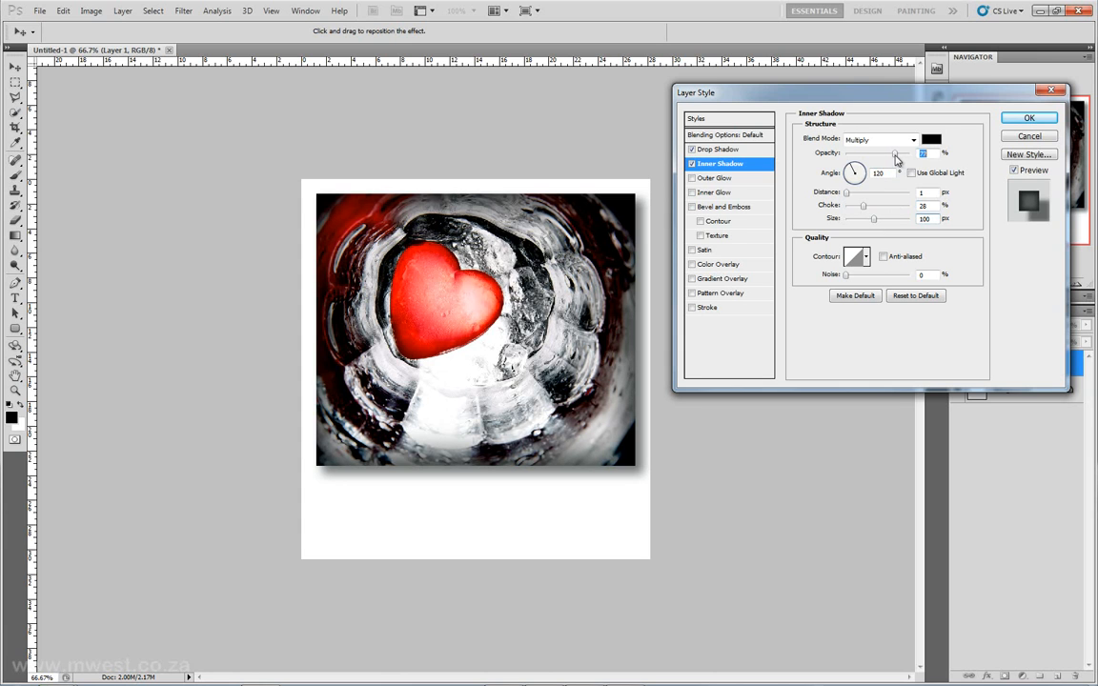
drag(894, 154, 871, 162)
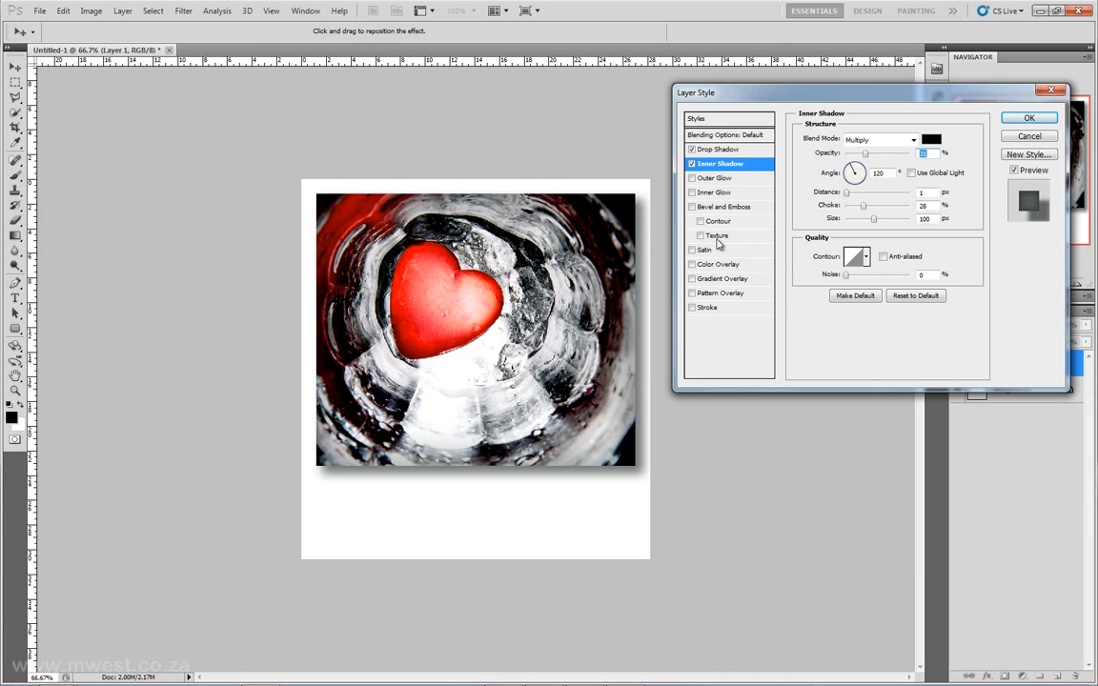
click(693, 165)
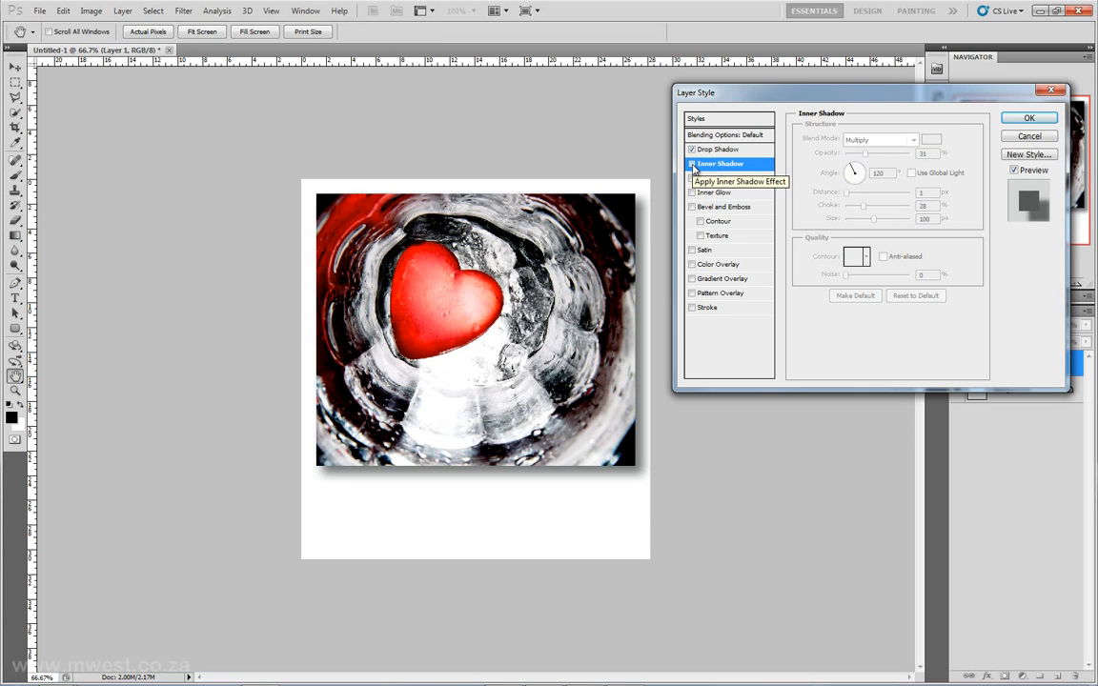
click(693, 165)
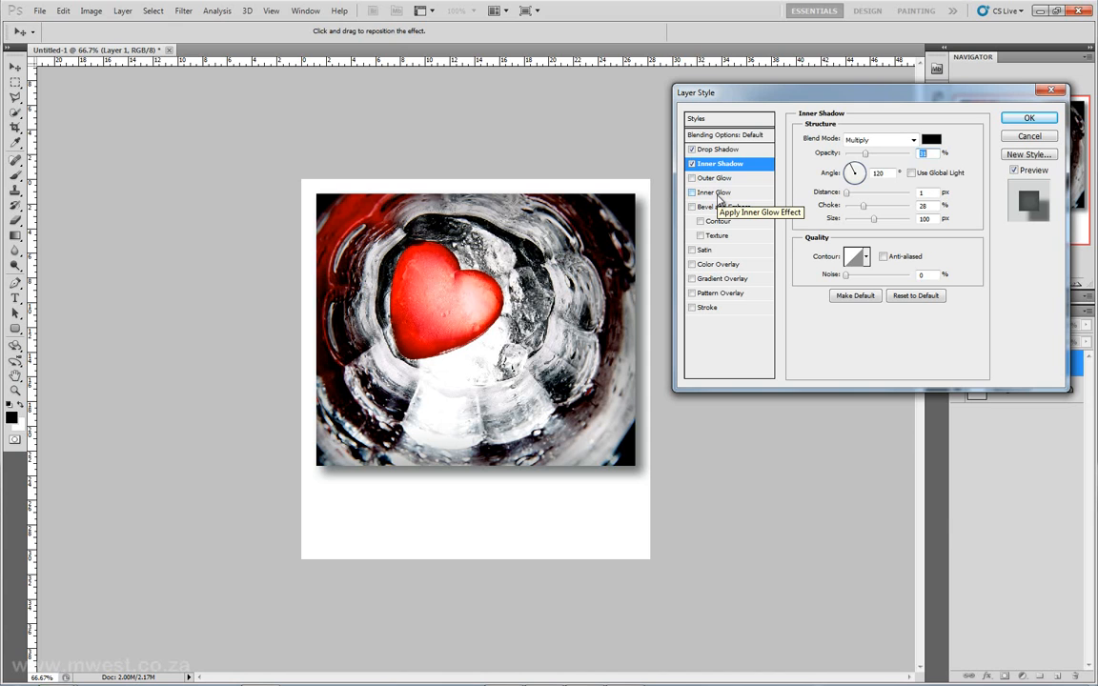
- Try an Inner Glow with 12% choke and 79 px size on the photo, and disable the effect
click(720, 195)
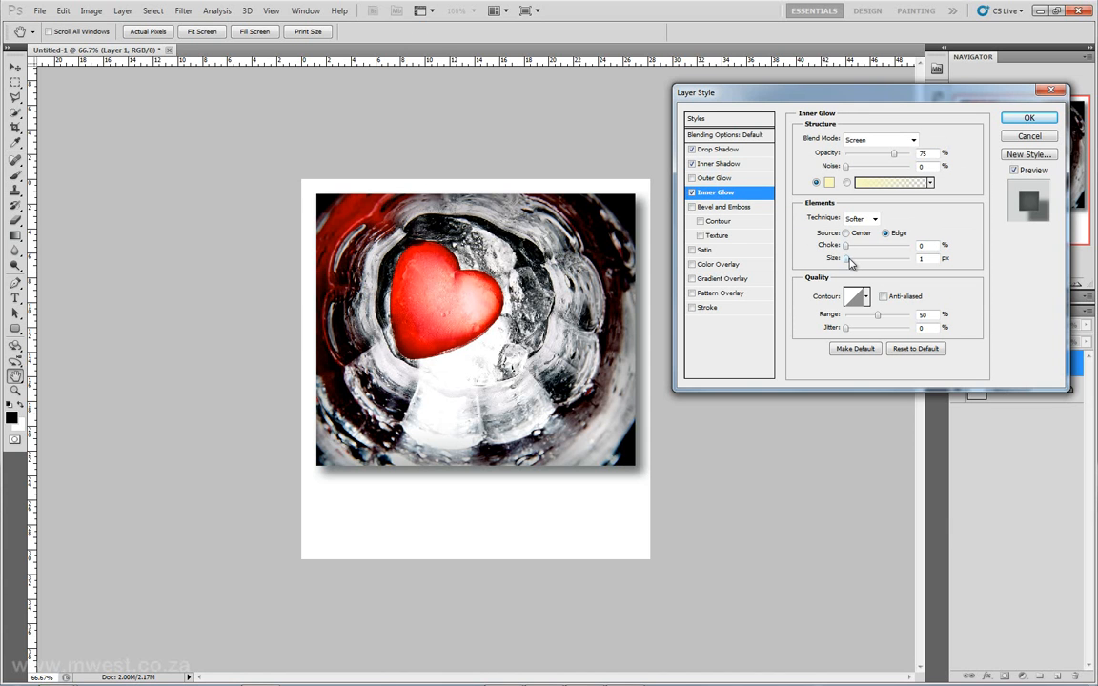
mouse_move(855, 260)
mouse_down()
mouse_move(872, 261)
mouse_move(858, 262)
mouse_move(874, 248)
mouse_move(857, 257)
mouse_up()
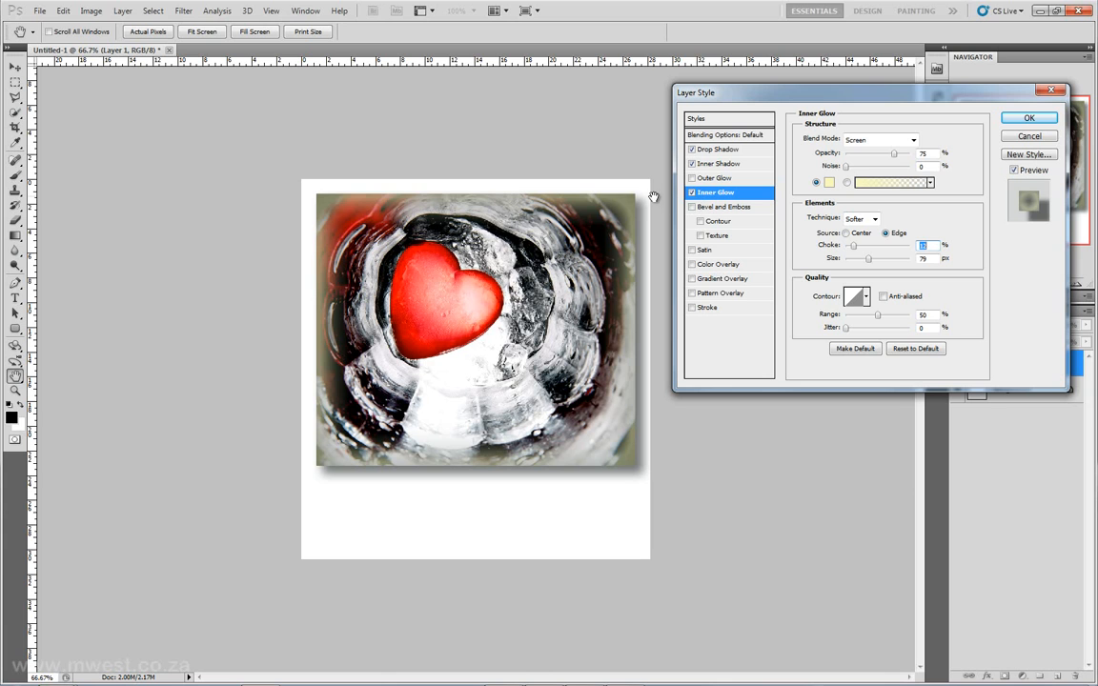
click(693, 193)
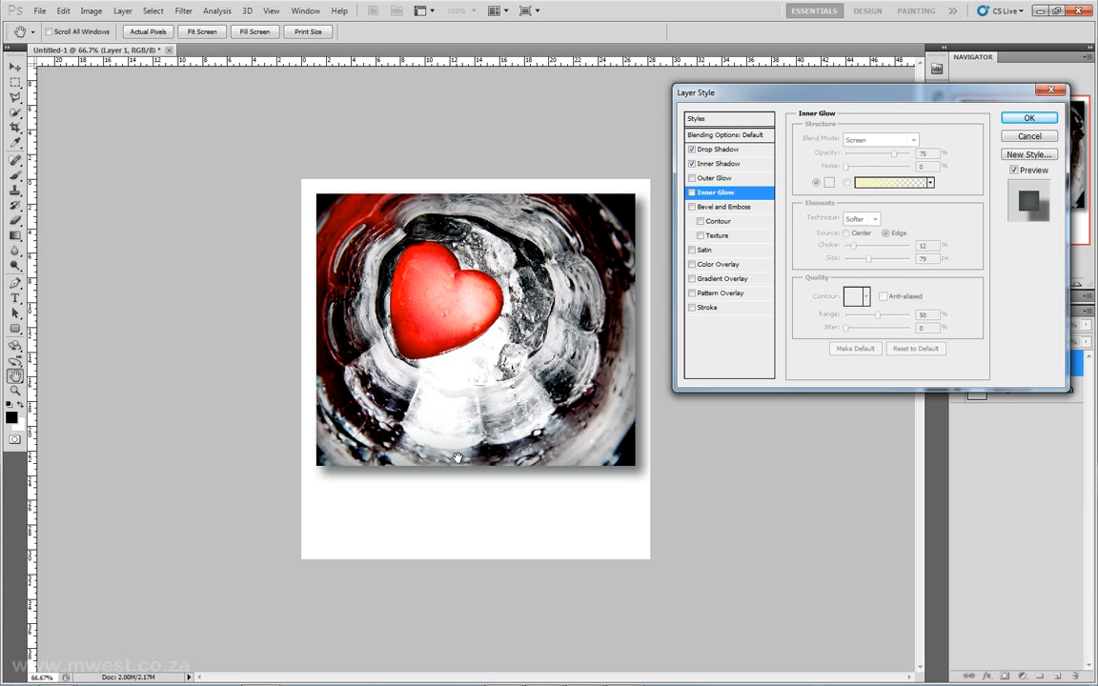
- Enable a Stroke on the photo layer and try white and cyan (62dadf) as its colour
click(709, 308)
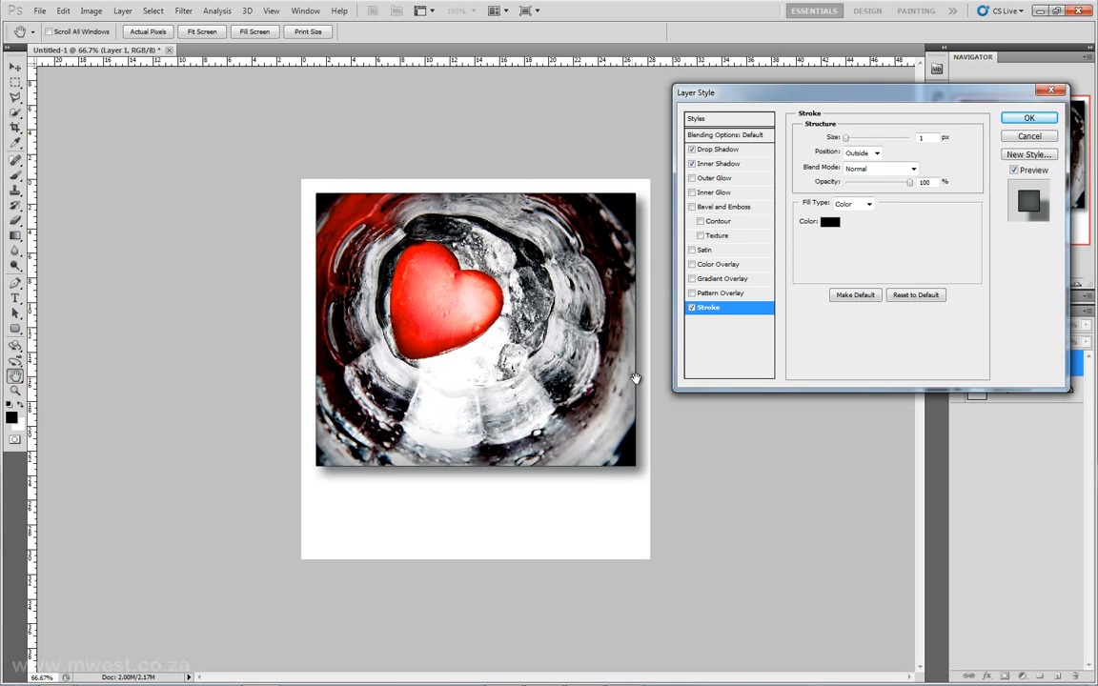
click(843, 226)
click(767, 466)
drag(767, 466, 712, 428)
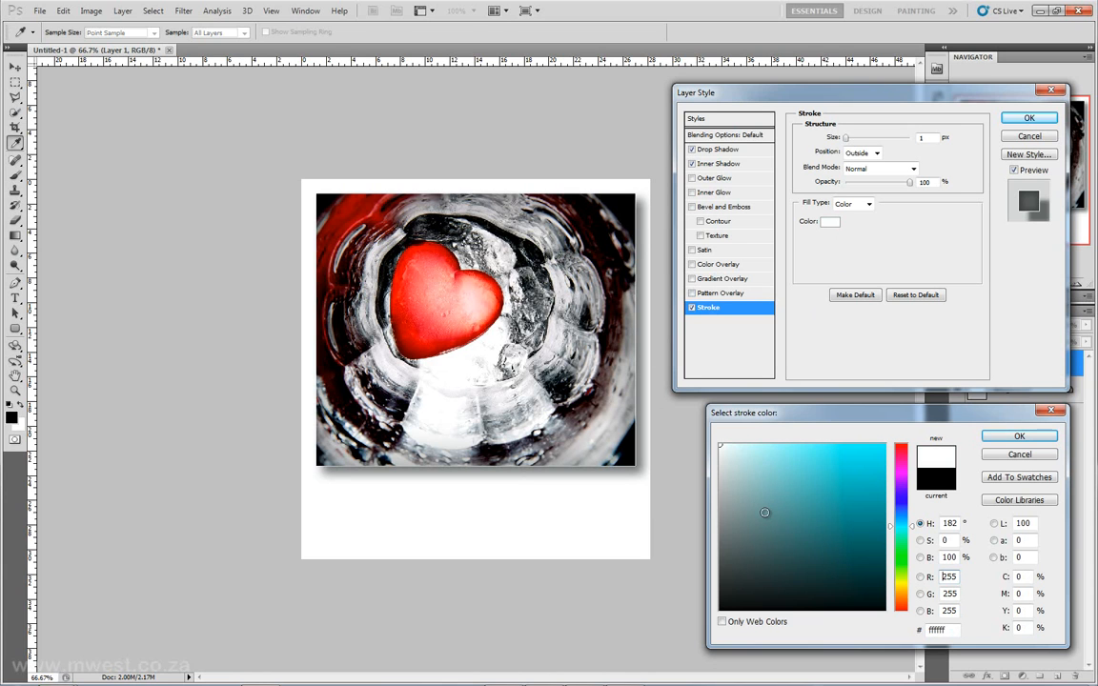
mouse_move(808, 469)
mouse_down()
mouse_move(777, 537)
mouse_move(839, 477)
mouse_up()
click(812, 464)
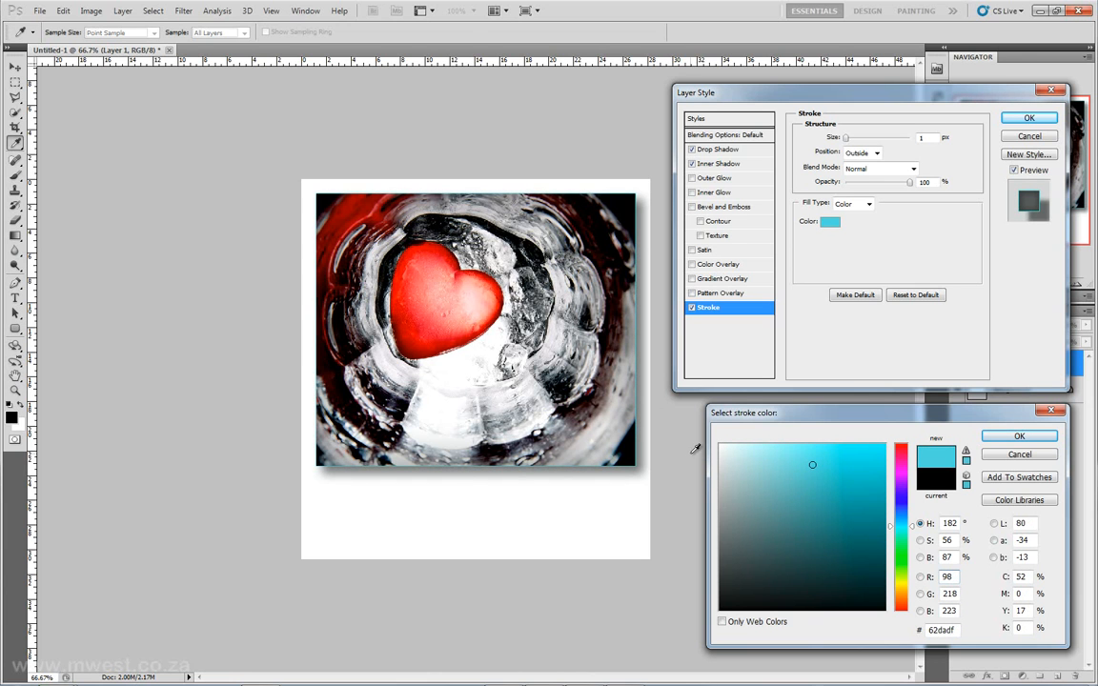
- Sample several stroke colours from the photo, including its reds, and accept white (ffffff)
mouse_move(609, 408)
mouse_down()
mouse_move(564, 417)
mouse_move(520, 388)
mouse_up()
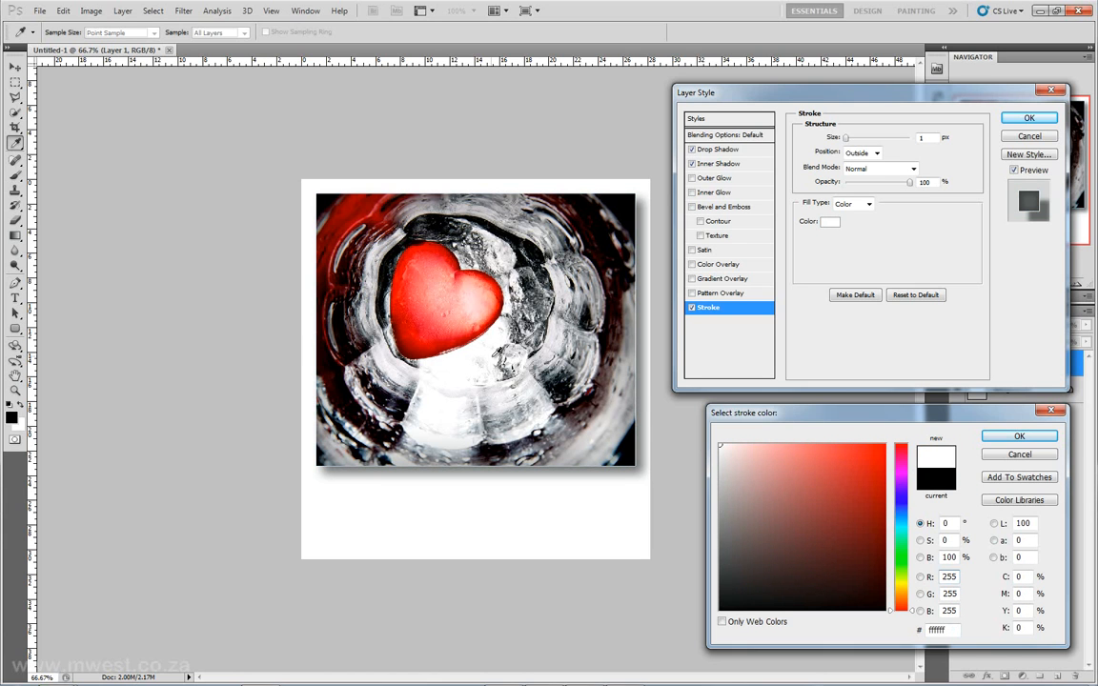
mouse_move(473, 296)
mouse_down()
mouse_move(425, 269)
mouse_move(390, 283)
mouse_move(417, 335)
mouse_move(372, 276)
mouse_move(389, 255)
mouse_move(413, 266)
mouse_up()
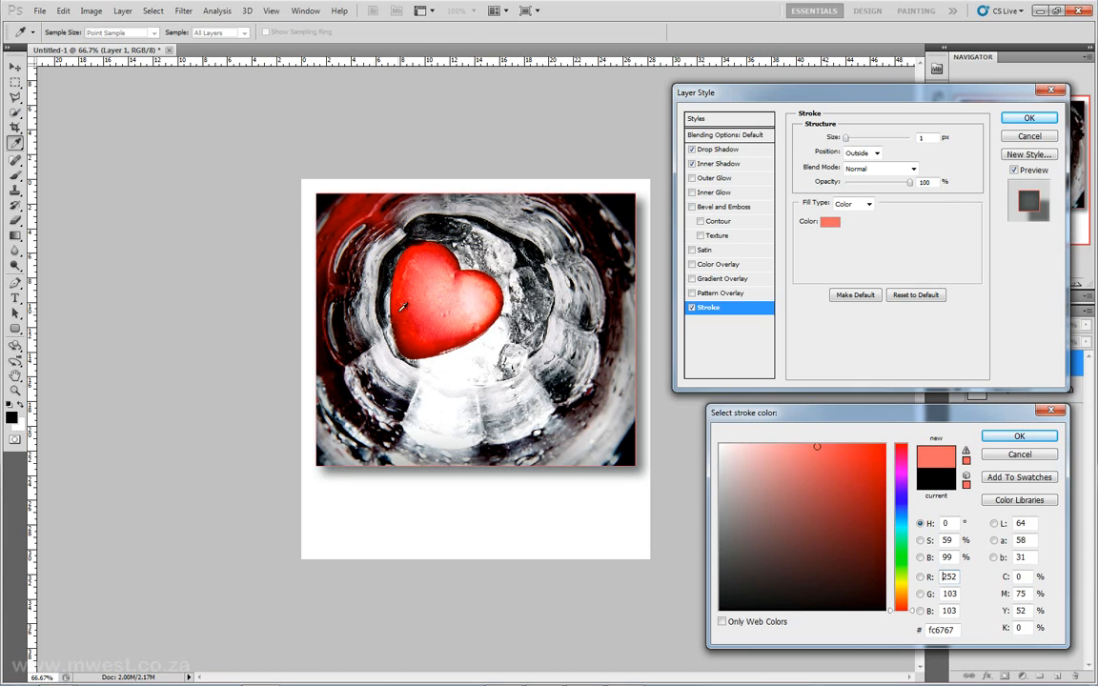
drag(359, 211, 354, 216)
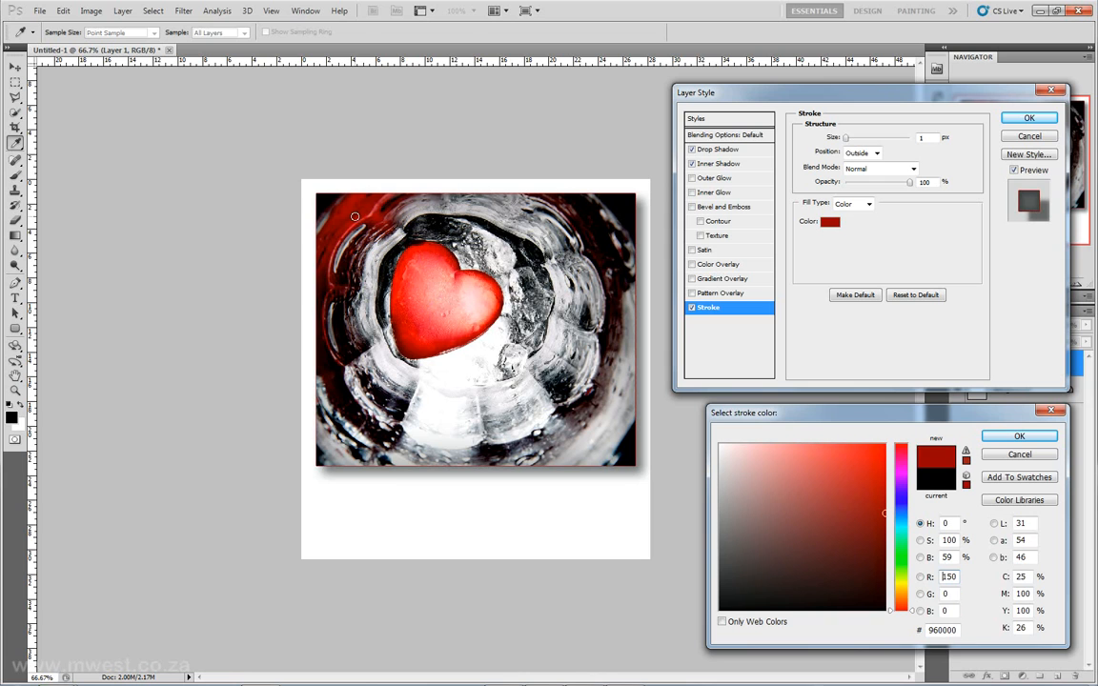
click(463, 373)
mouse_move(464, 385)
mouse_down()
mouse_move(417, 353)
mouse_move(407, 368)
mouse_move(510, 401)
mouse_move(459, 362)
mouse_move(472, 339)
mouse_move(522, 361)
mouse_up()
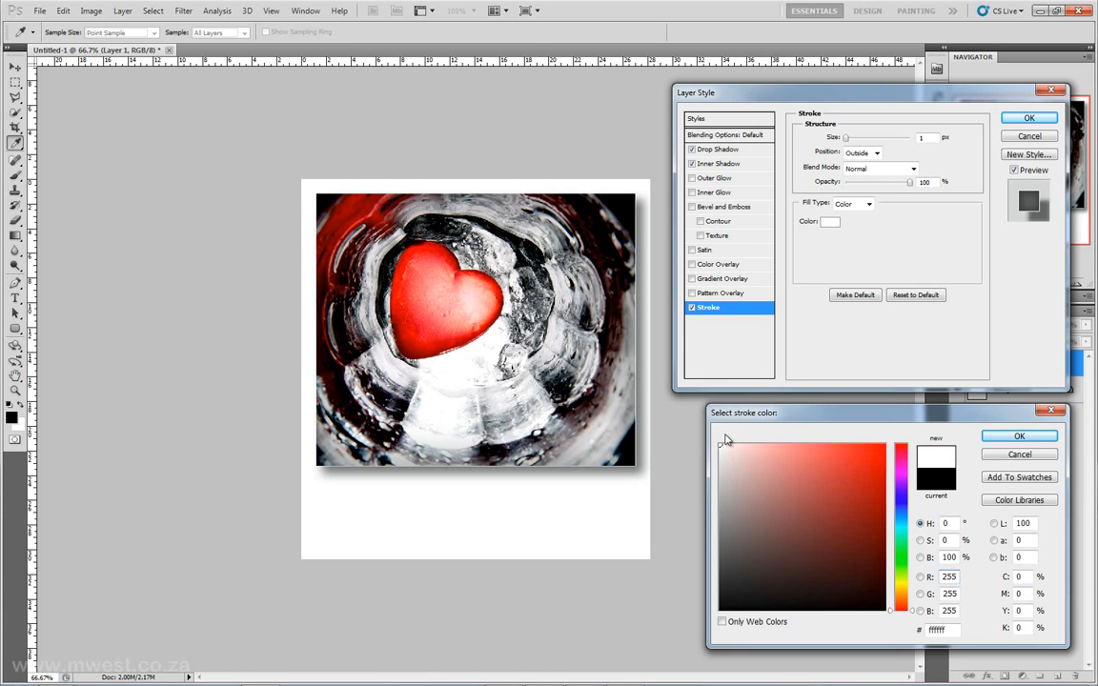
click(995, 438)
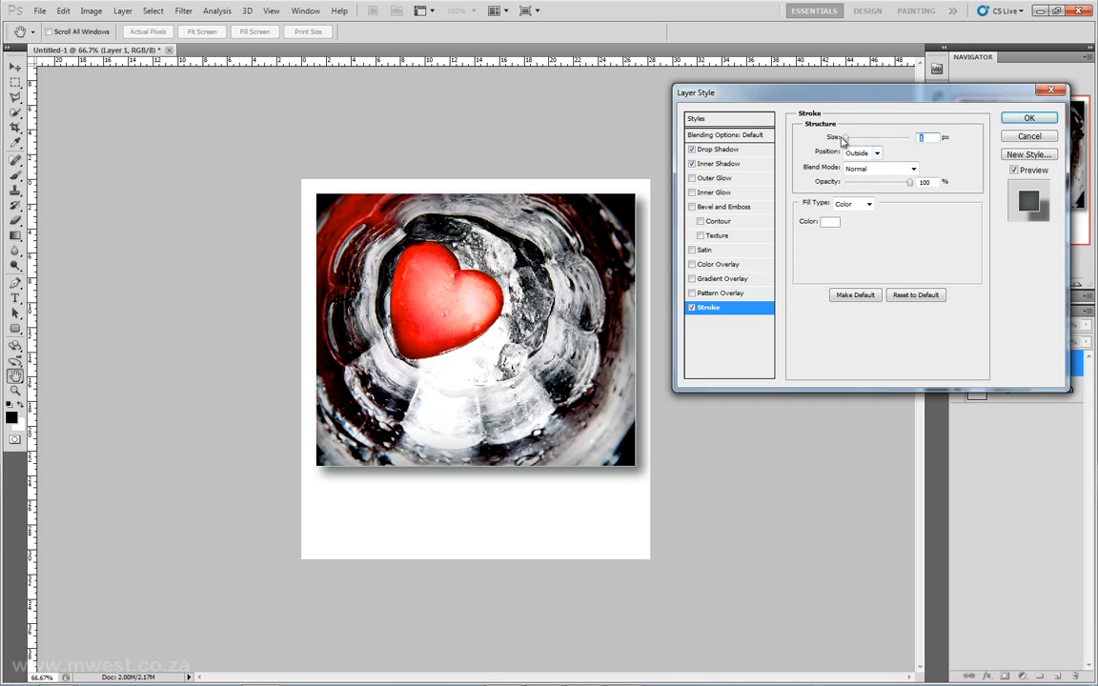
- Try an 8 px stroke, set its position to Inside and its size to 3 px, and apply the layer styles
mouse_move(850, 140)
mouse_down()
mouse_move(871, 141)
mouse_move(837, 152)
mouse_up()
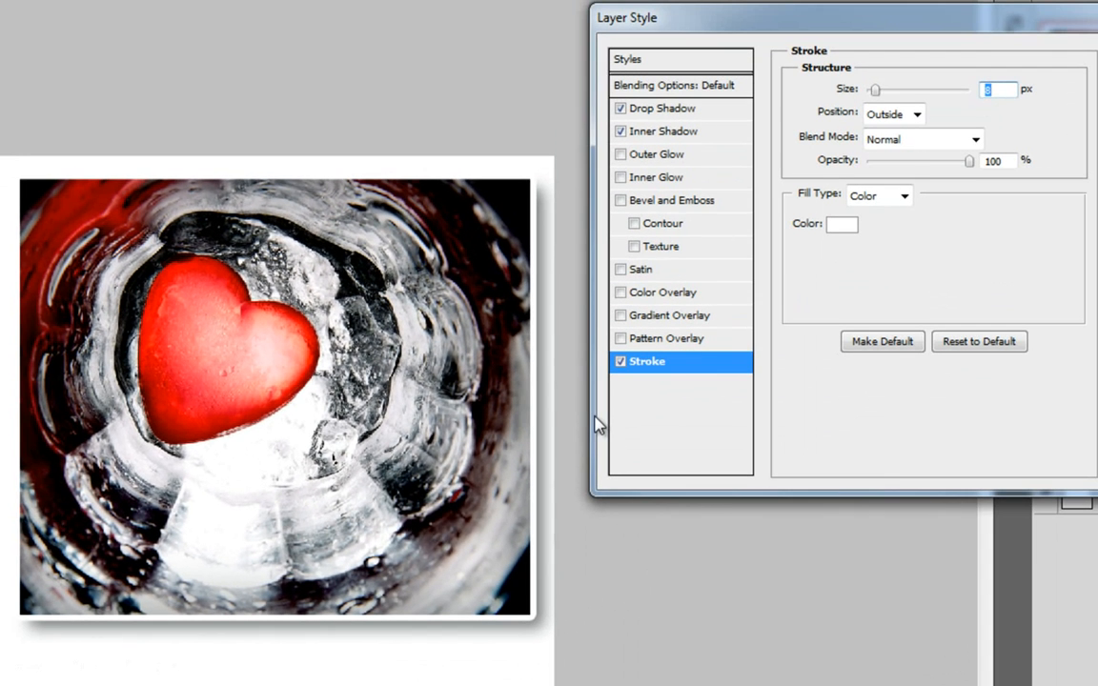
click(894, 115)
click(894, 154)
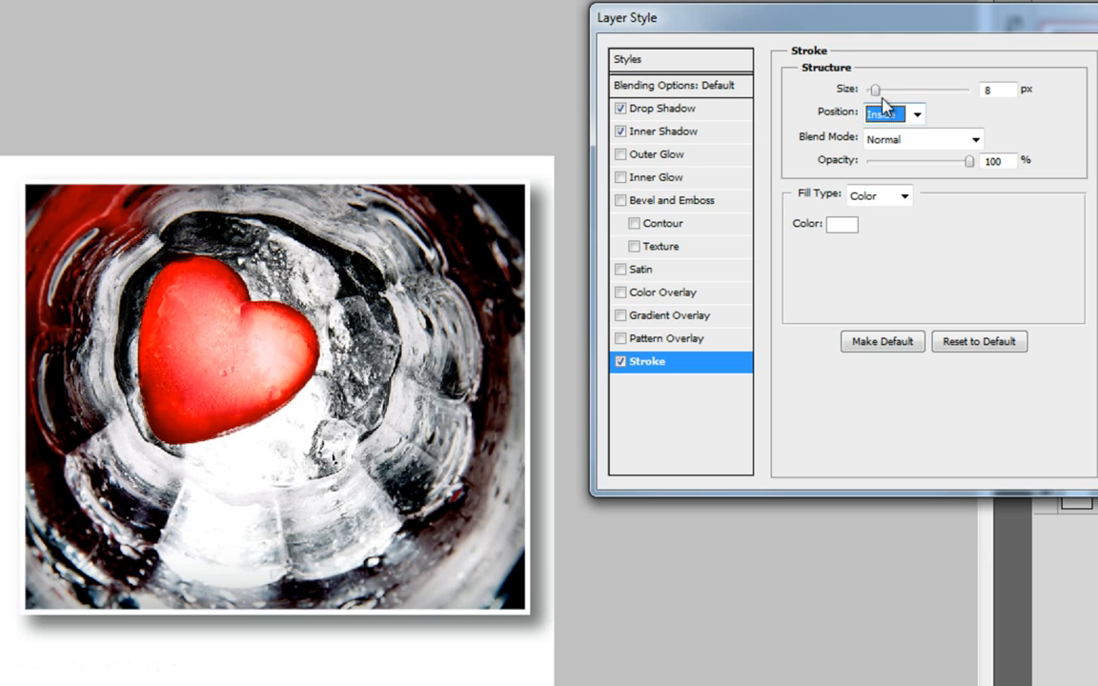
drag(875, 89, 870, 89)
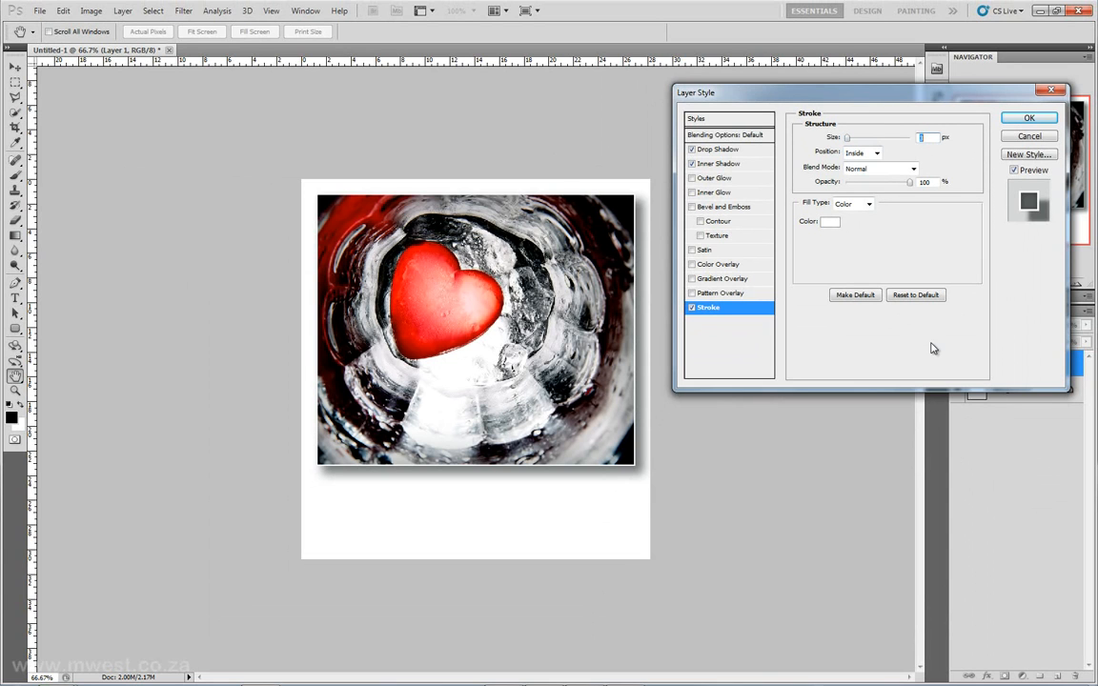
double_click(927, 181)
click(1030, 117)
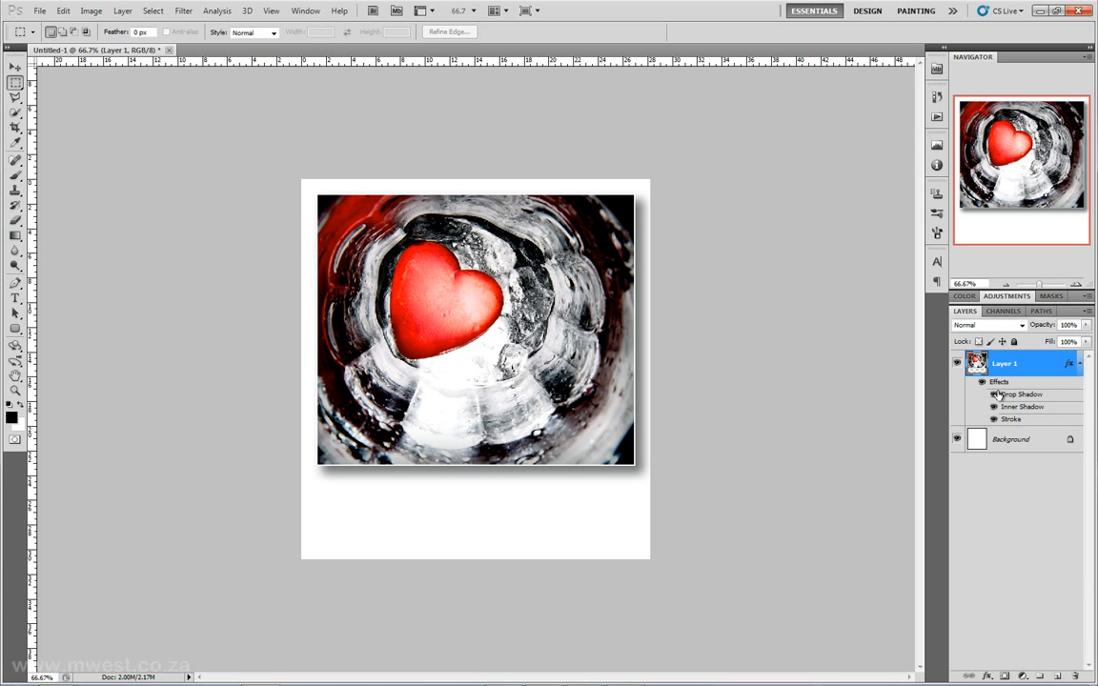
- Reopen the layer styles of Layer 1, review the Drop Shadow and Stroke settings, and close the dialog
key(h)
double_click(1070, 365)
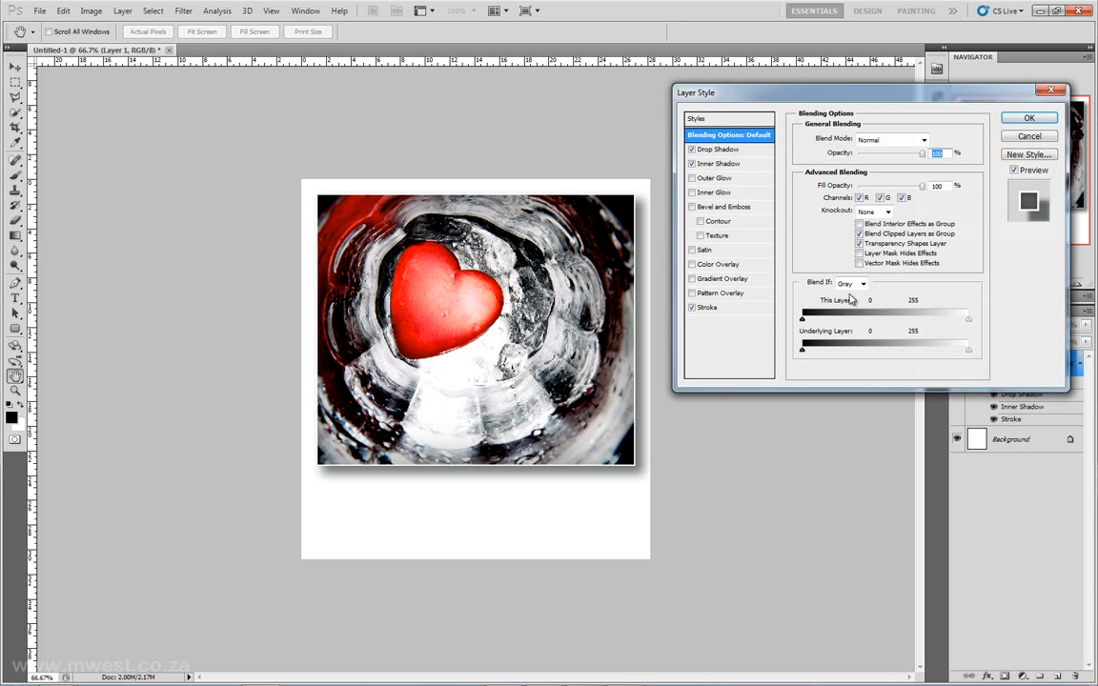
click(717, 150)
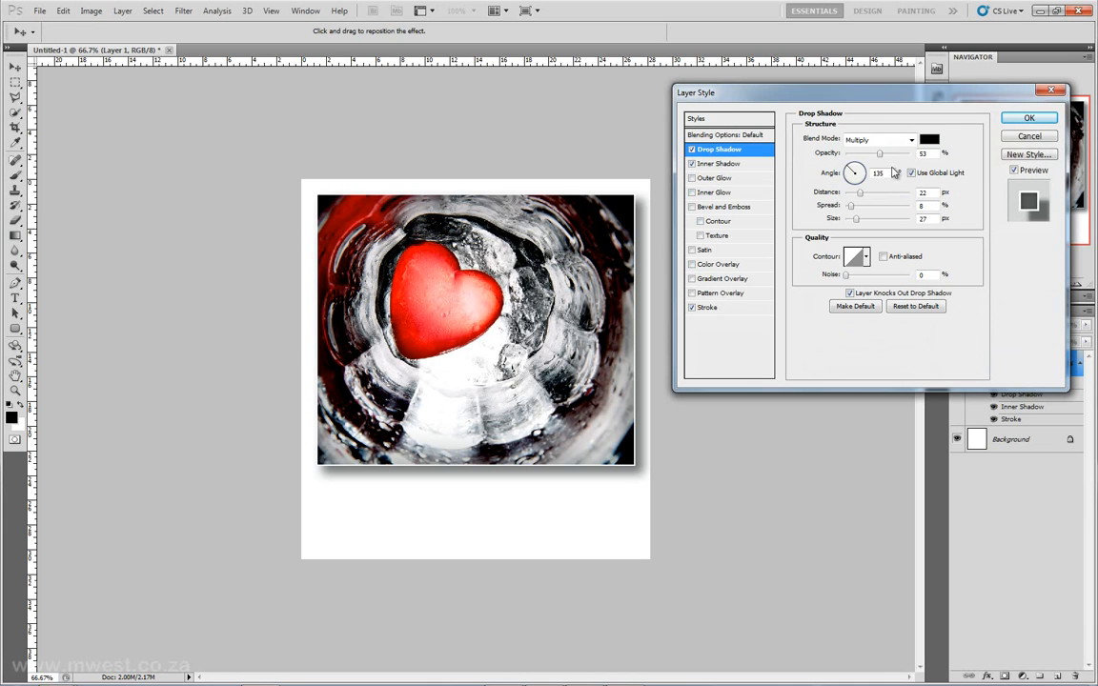
click(710, 307)
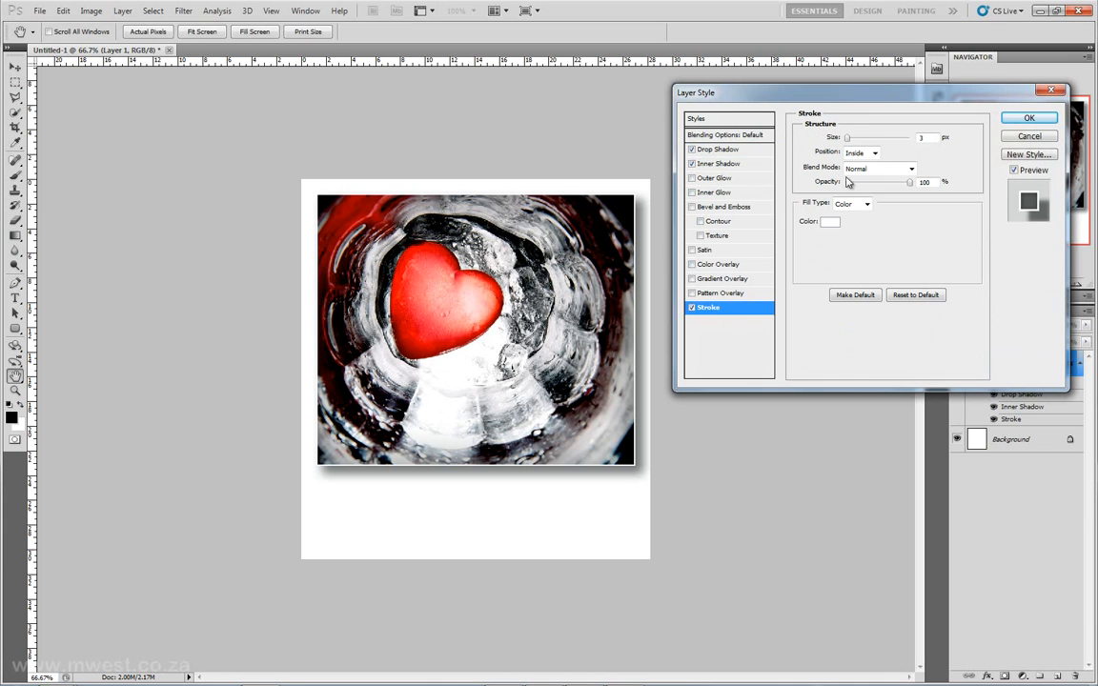
click(1029, 117)
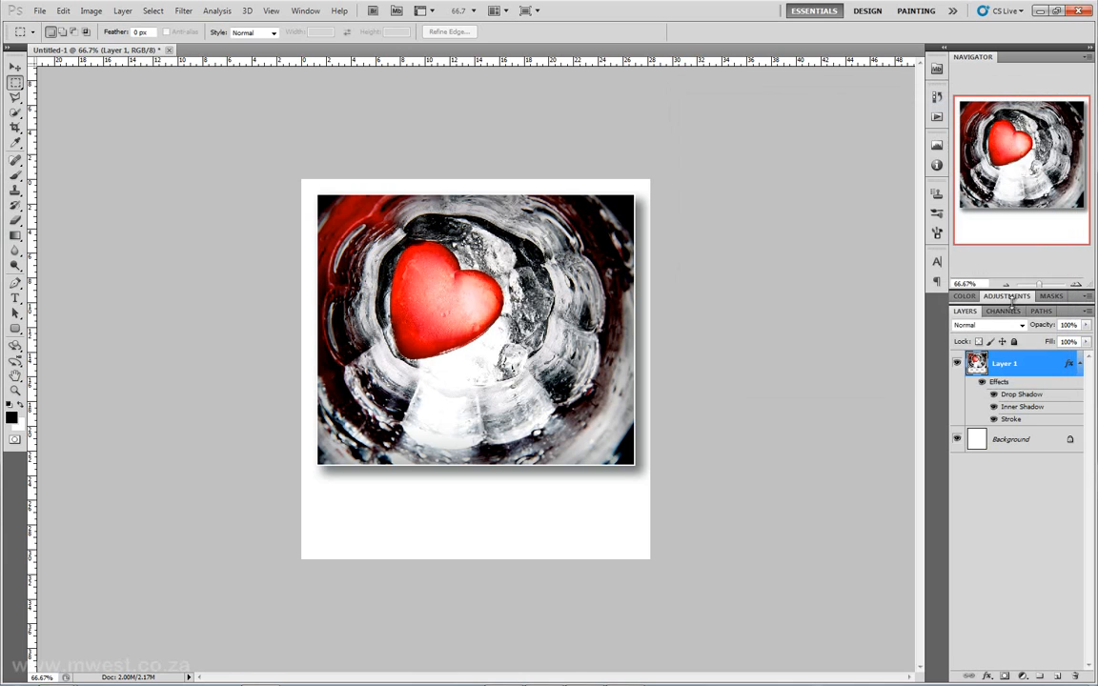
- Compare the photo with and without the Drop Shadow, the Stroke and all effects by hiding and showing each
click(993, 394)
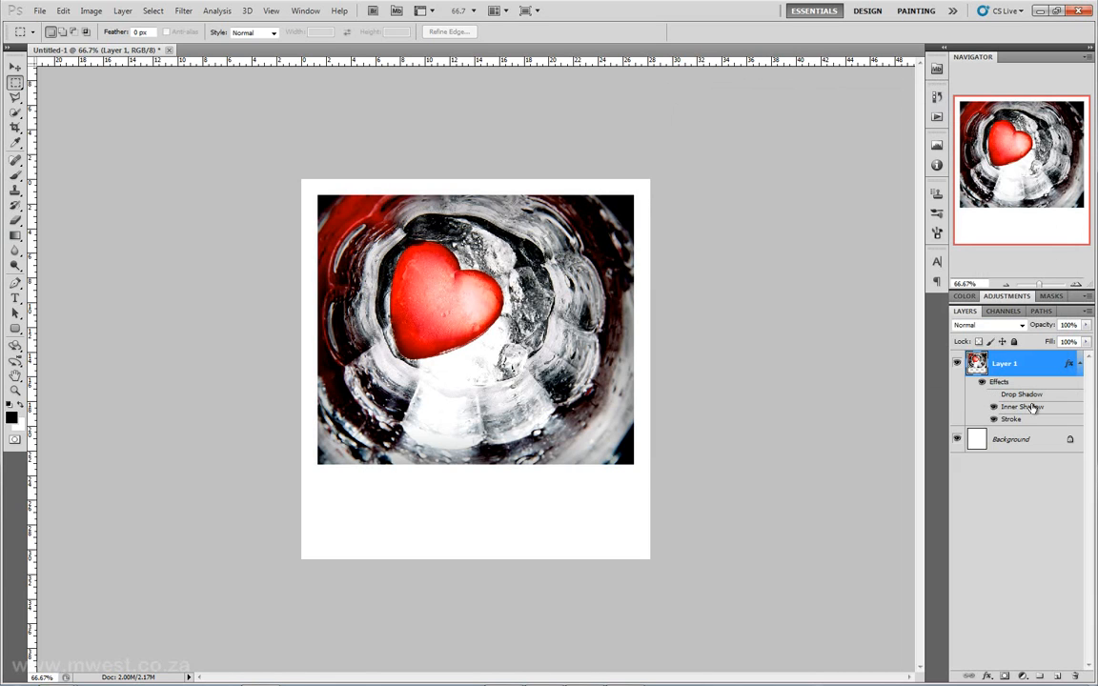
click(994, 395)
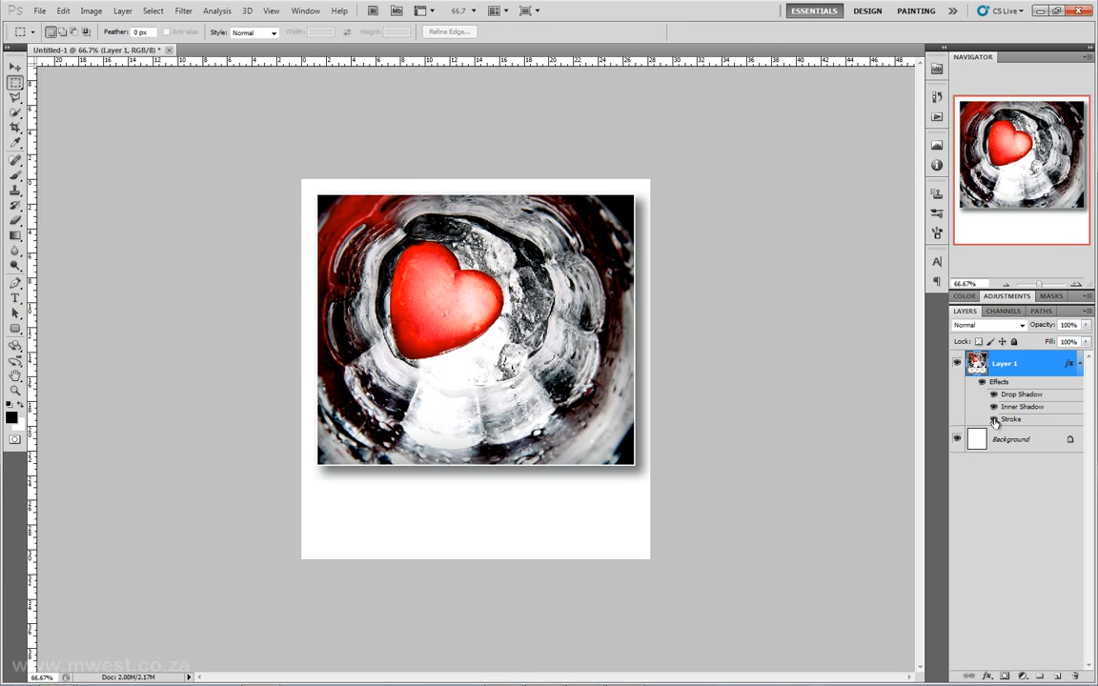
click(995, 421)
click(995, 421)
click(982, 384)
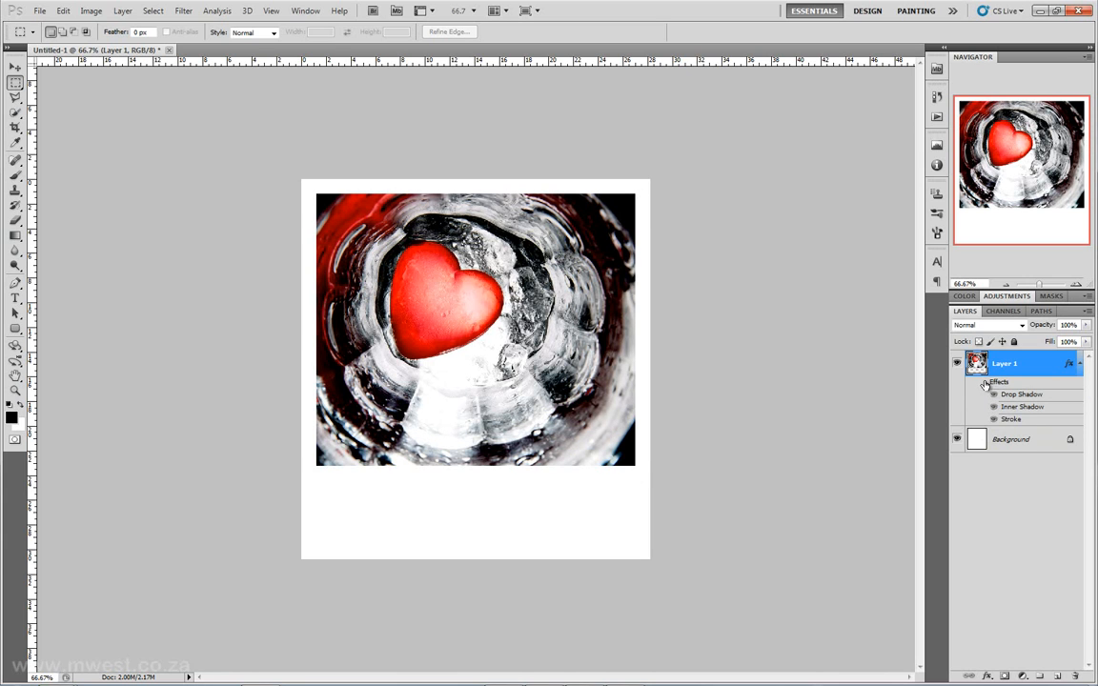
click(984, 383)
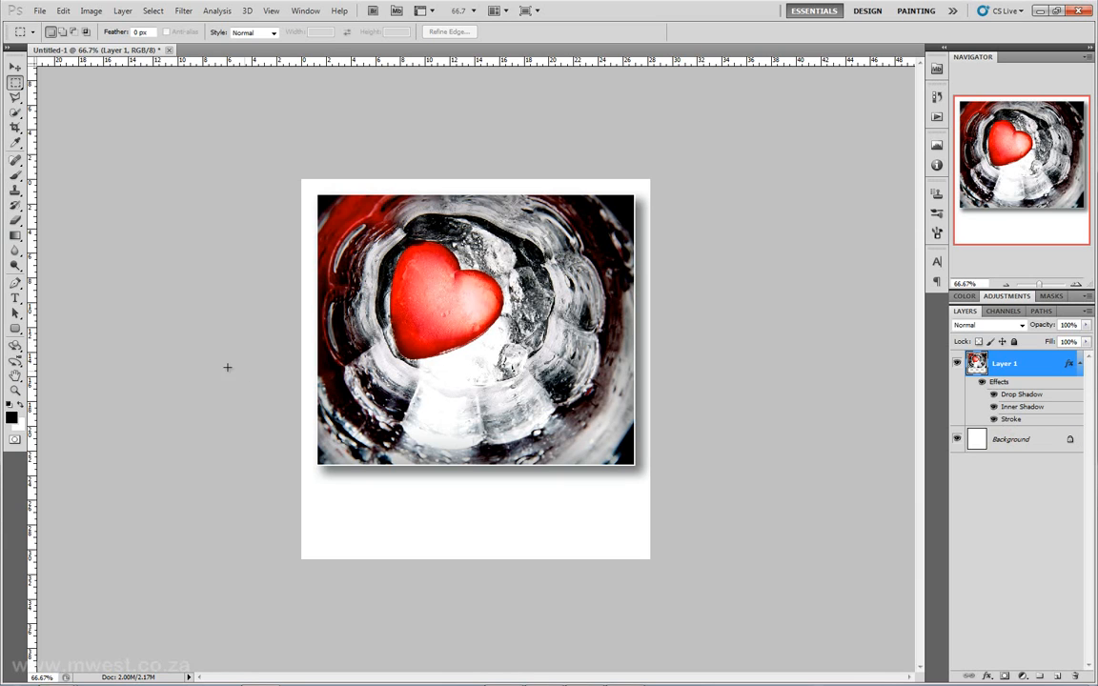
- Add the text "Sample" below the photo at a font size of 62.59 pt and commit it
click(16, 299)
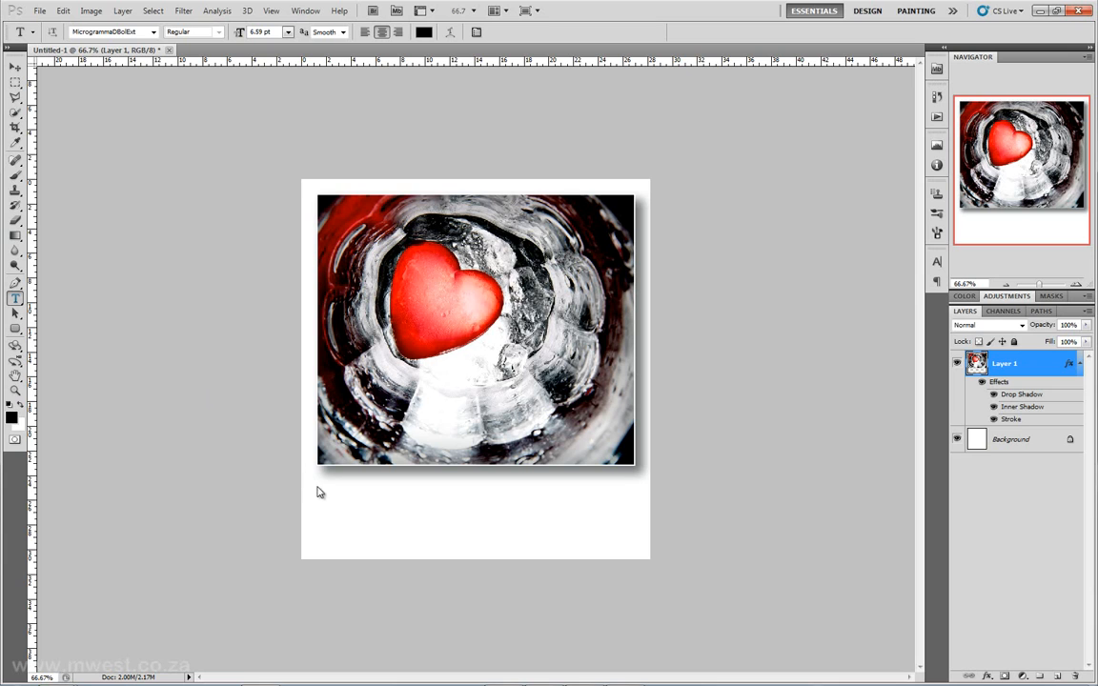
click(322, 530)
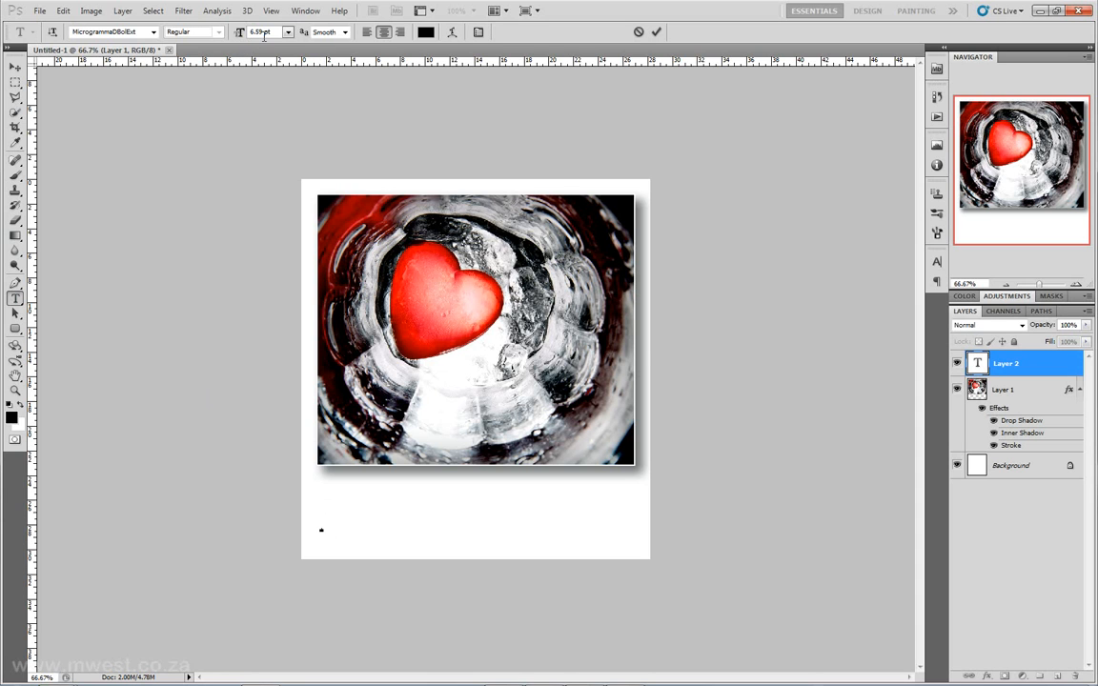
drag(245, 33, 271, 46)
text(Sample)
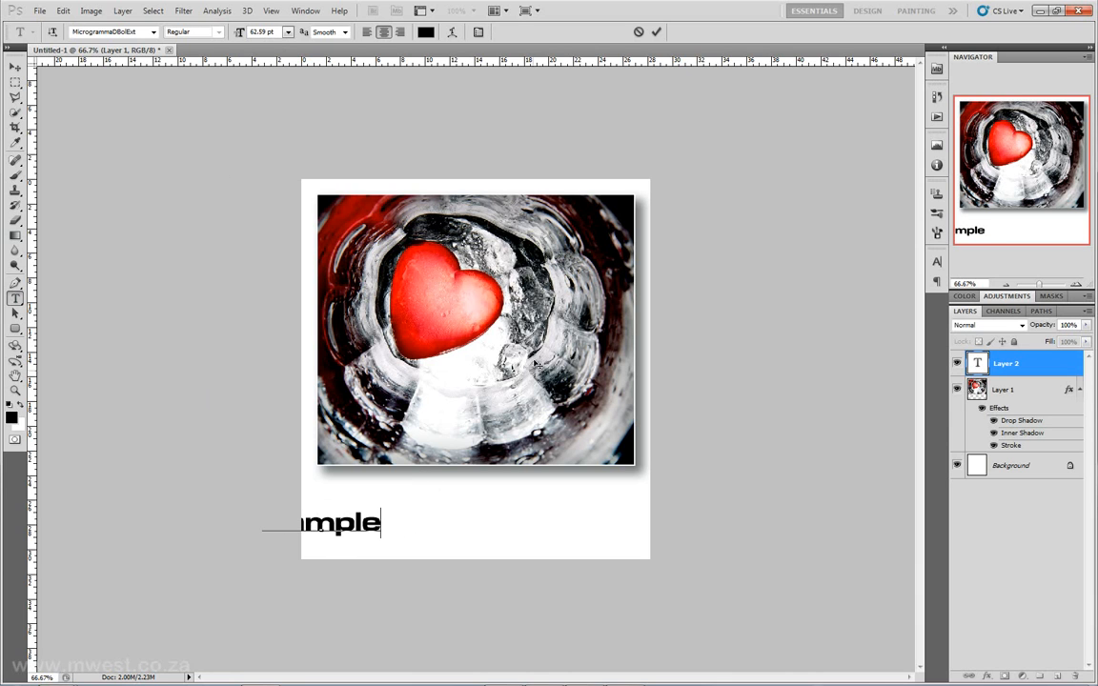
click(657, 34)
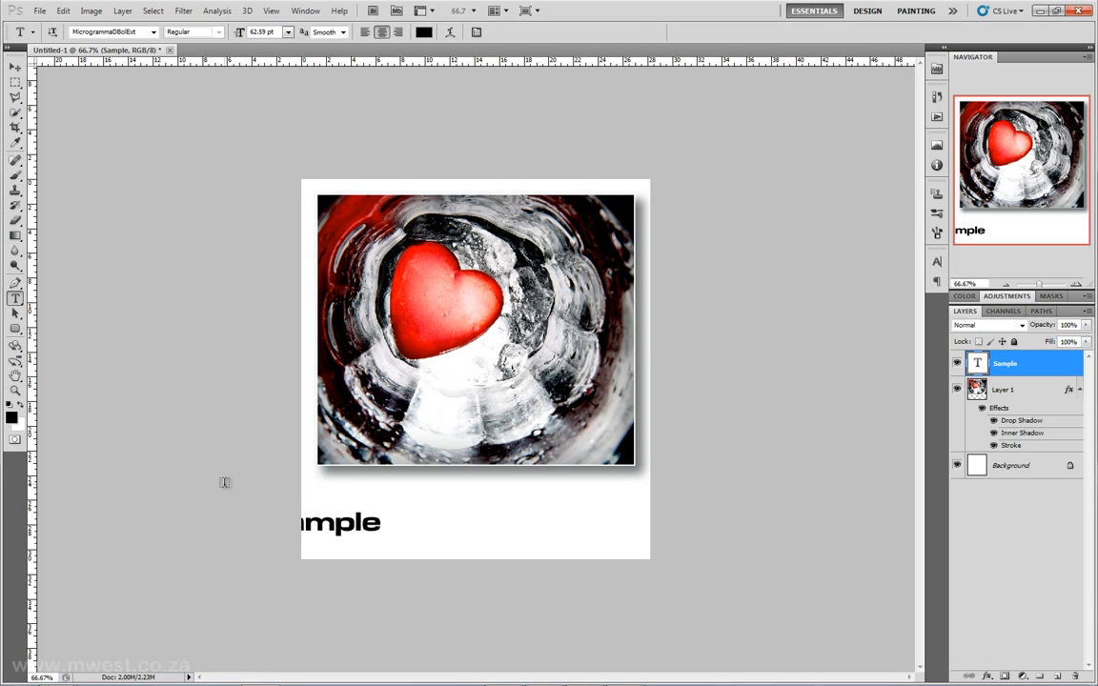
- Move the Sample text under the photo, scale it proportionally to about 262%, and reposition it within the white border
click(14, 67)
drag(339, 528, 392, 511)
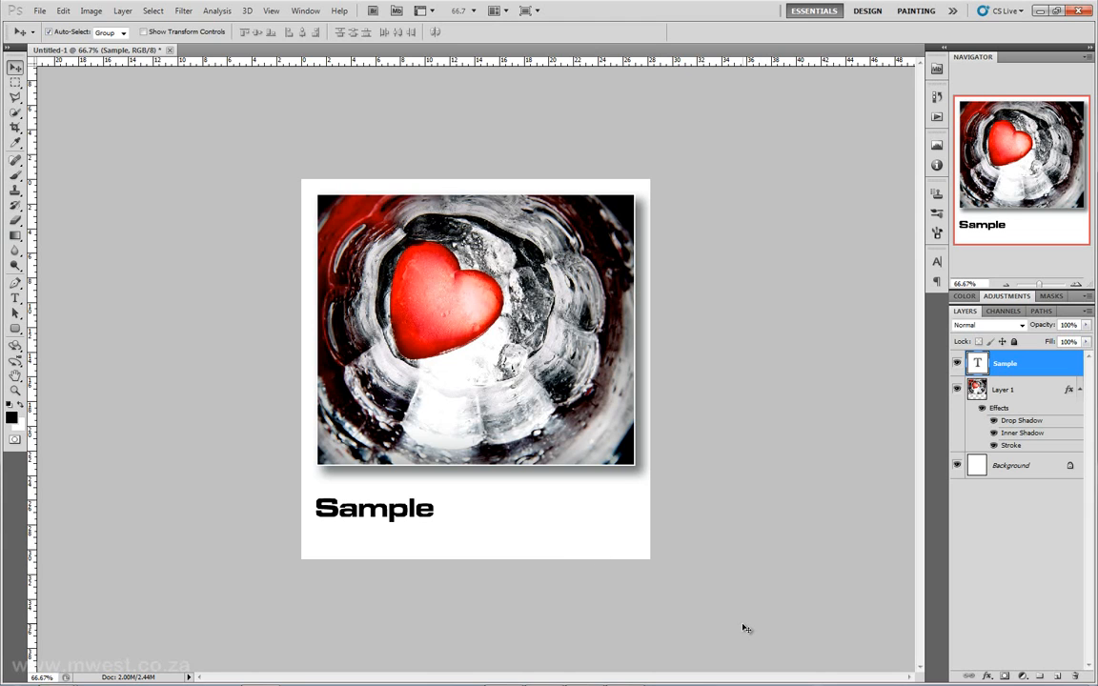
key(ctrl+t)
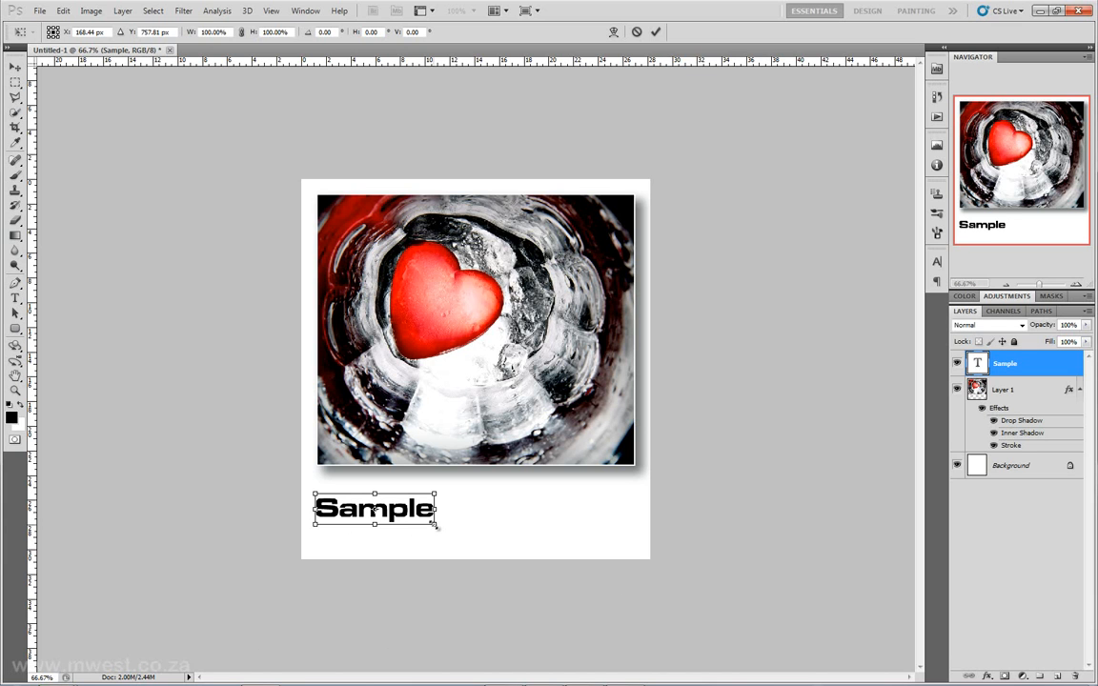
drag(435, 522, 621, 601)
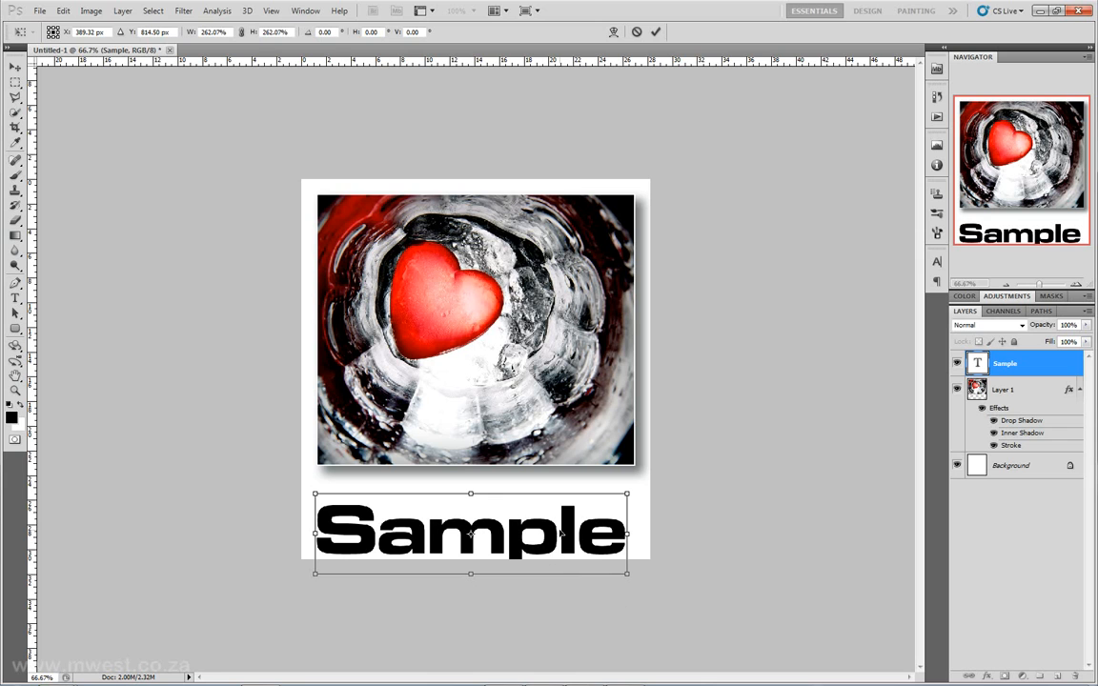
key(Return)
drag(572, 534, 578, 525)
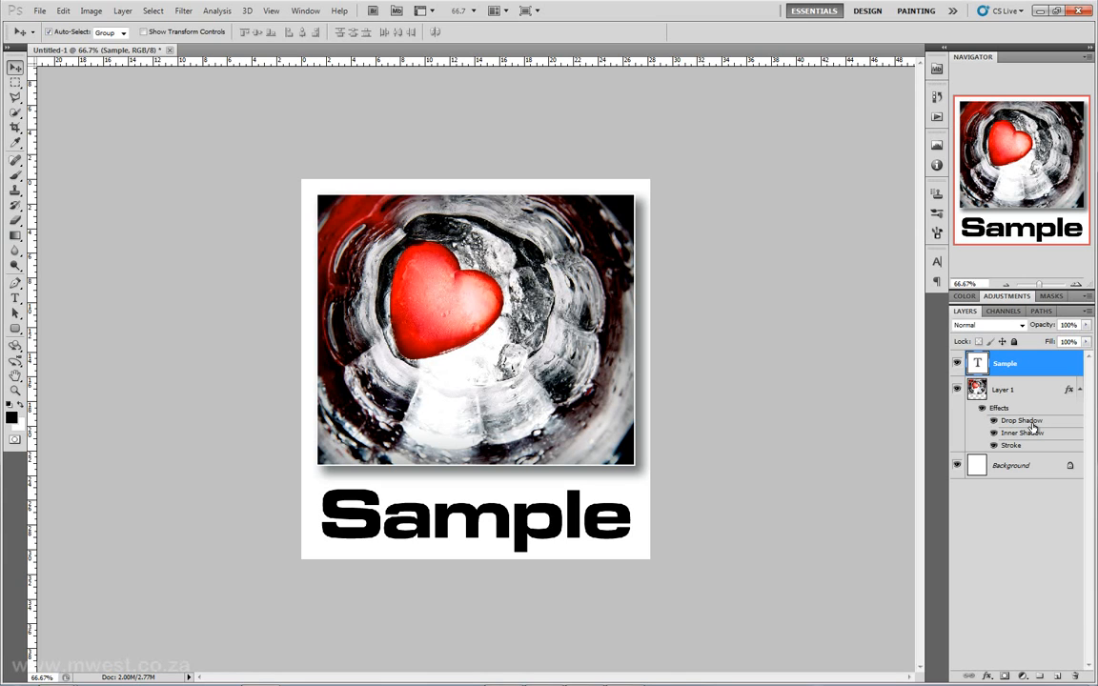
- Open the layer styles of the Sample text and switch Drop Shadow on and off again
double_click(1051, 362)
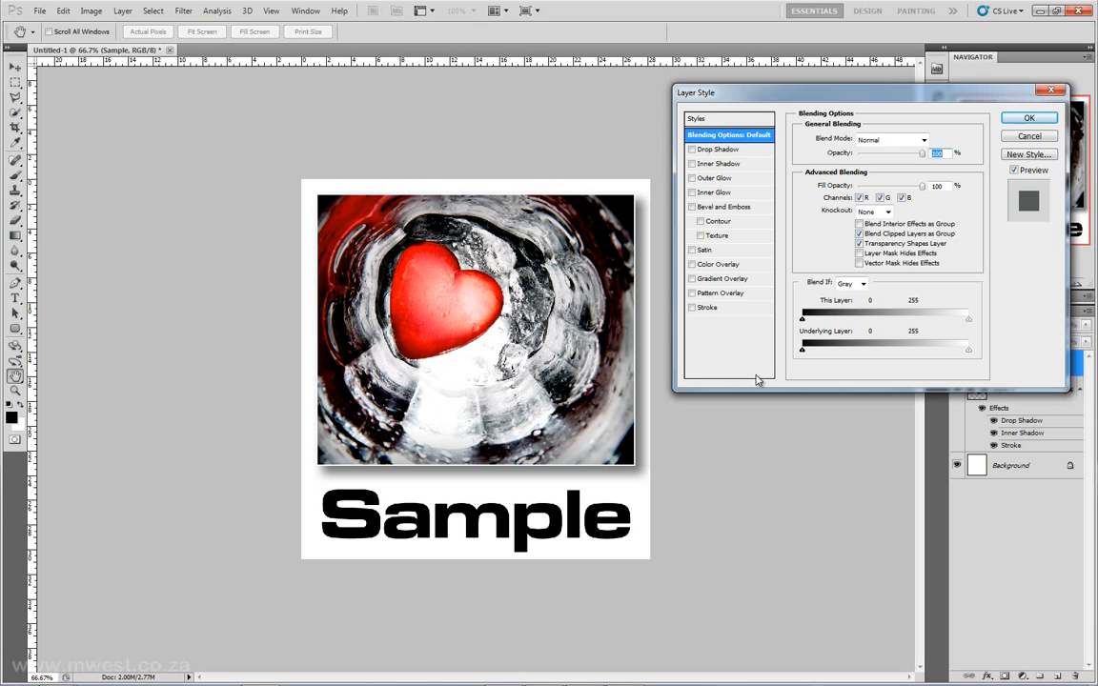
click(692, 150)
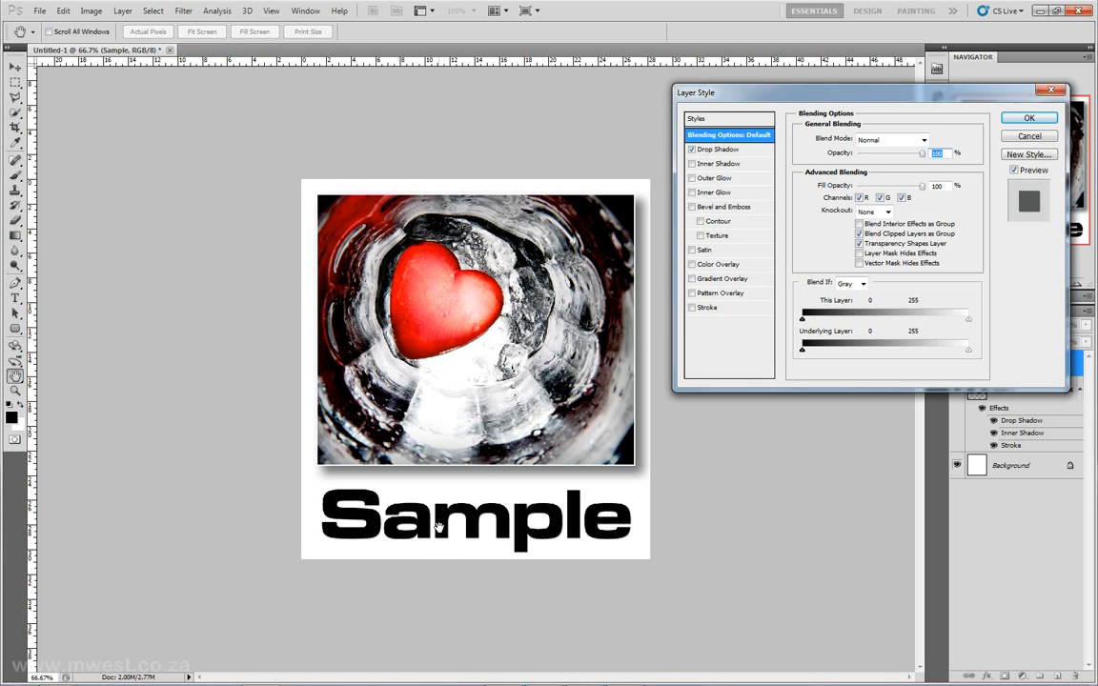
click(692, 151)
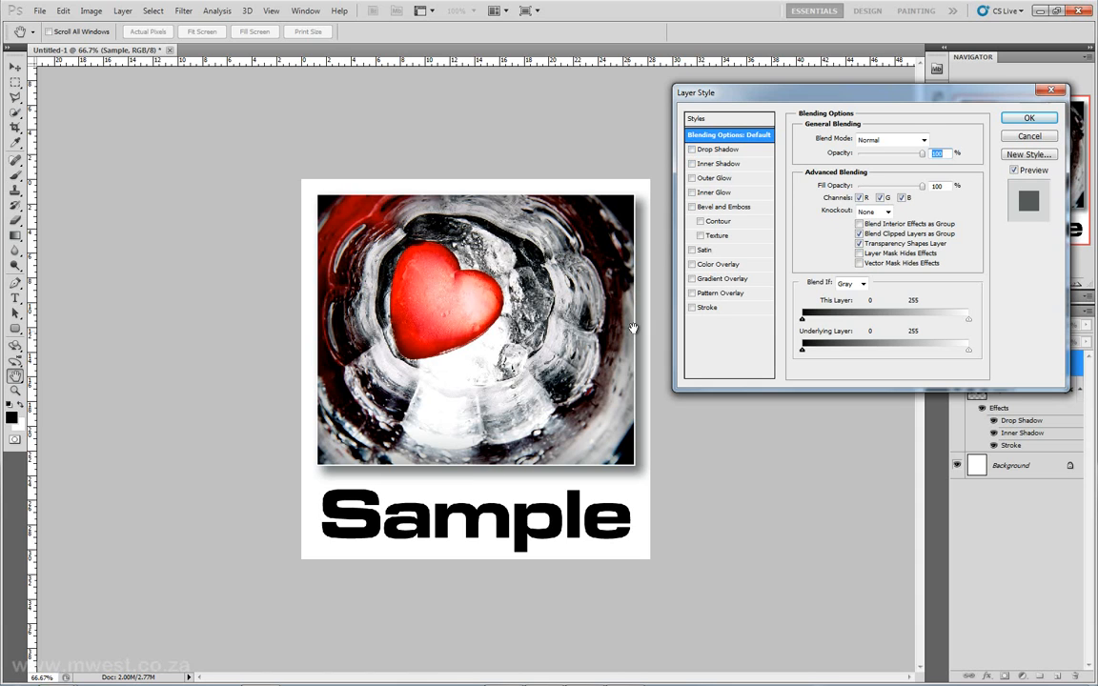
- Try a Color Overlay on the Sample text with muted, heart-red and blue colours, cancel the colour change and disable the overlay
click(713, 264)
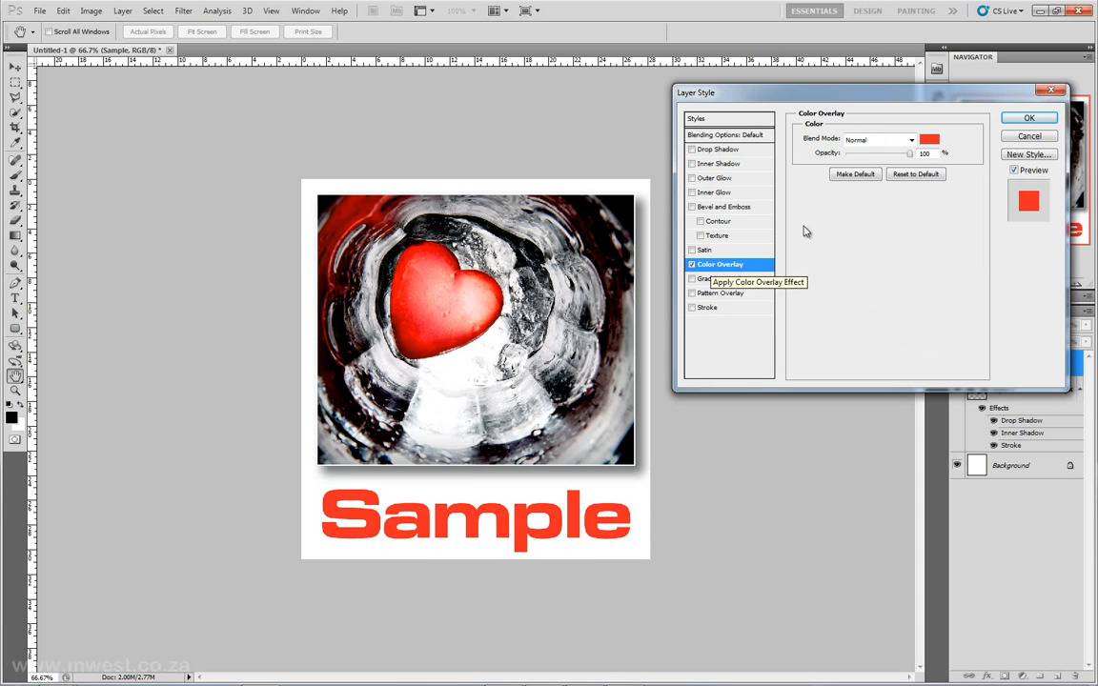
click(933, 141)
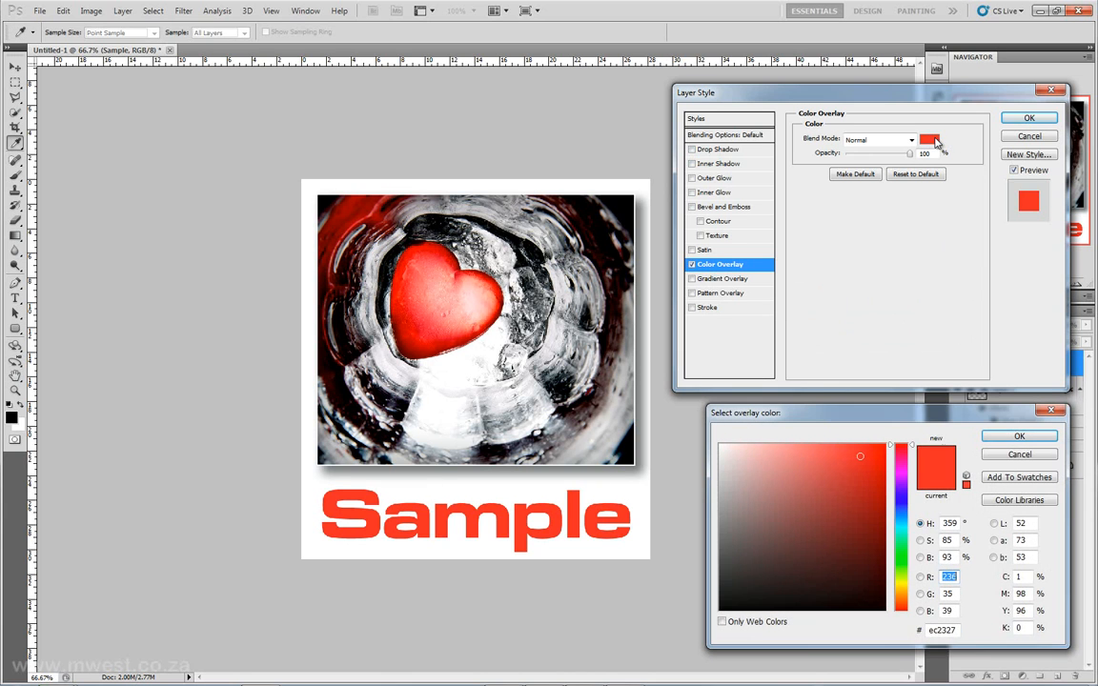
mouse_move(861, 473)
mouse_down()
mouse_move(799, 498)
mouse_move(799, 534)
mouse_move(831, 558)
mouse_move(782, 552)
mouse_move(781, 515)
mouse_up()
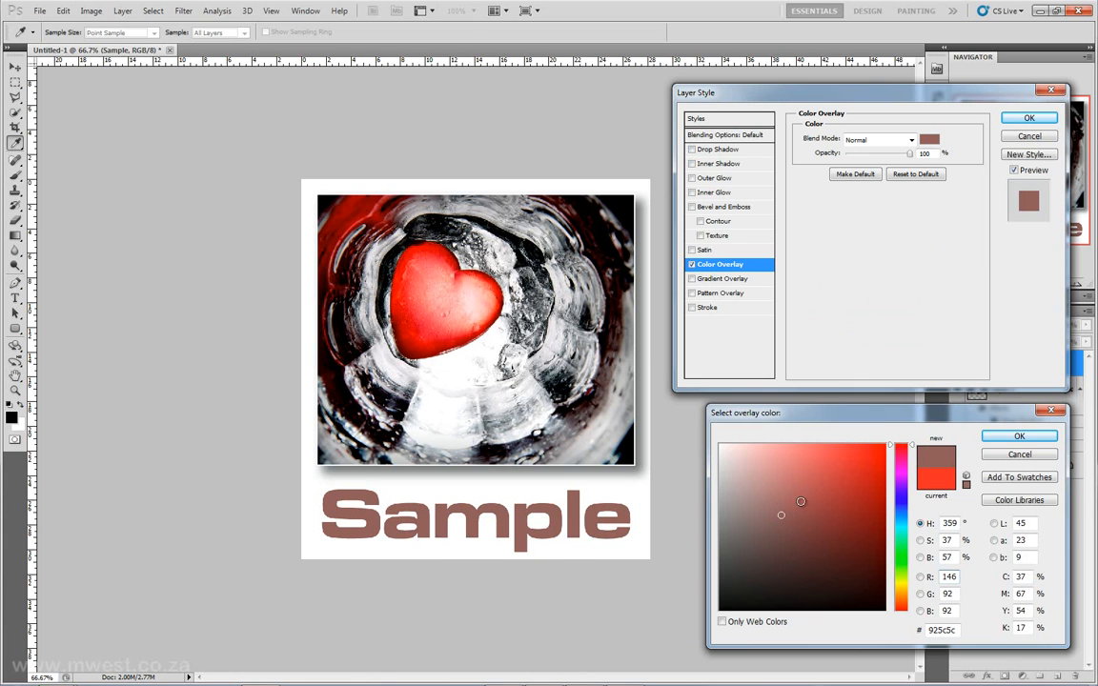
mouse_move(432, 264)
mouse_down()
mouse_move(407, 274)
mouse_move(434, 279)
mouse_move(425, 317)
mouse_move(412, 273)
mouse_up()
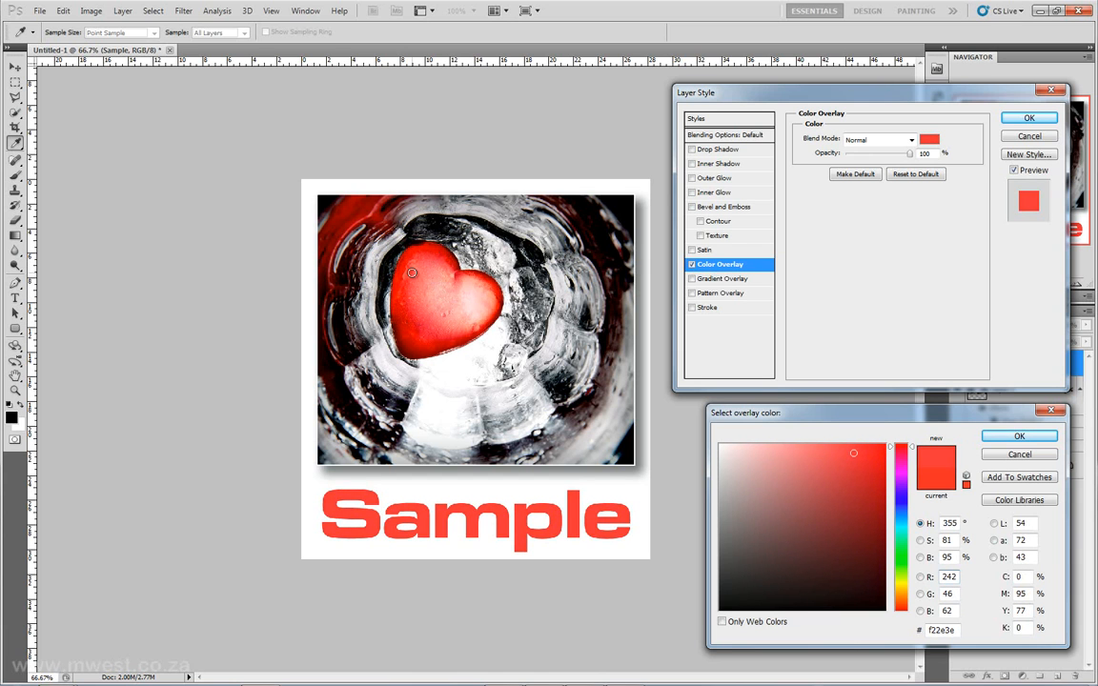
mouse_move(862, 482)
mouse_down()
mouse_move(830, 528)
mouse_move(853, 527)
mouse_move(802, 517)
mouse_move(831, 494)
mouse_up()
click(905, 506)
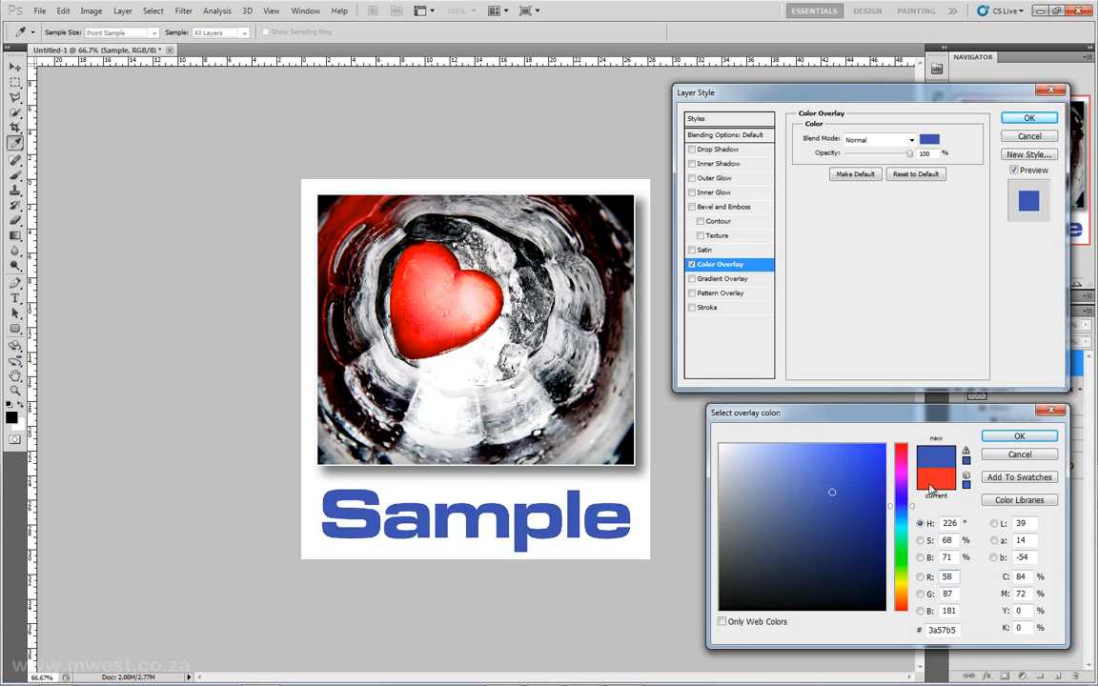
click(1022, 455)
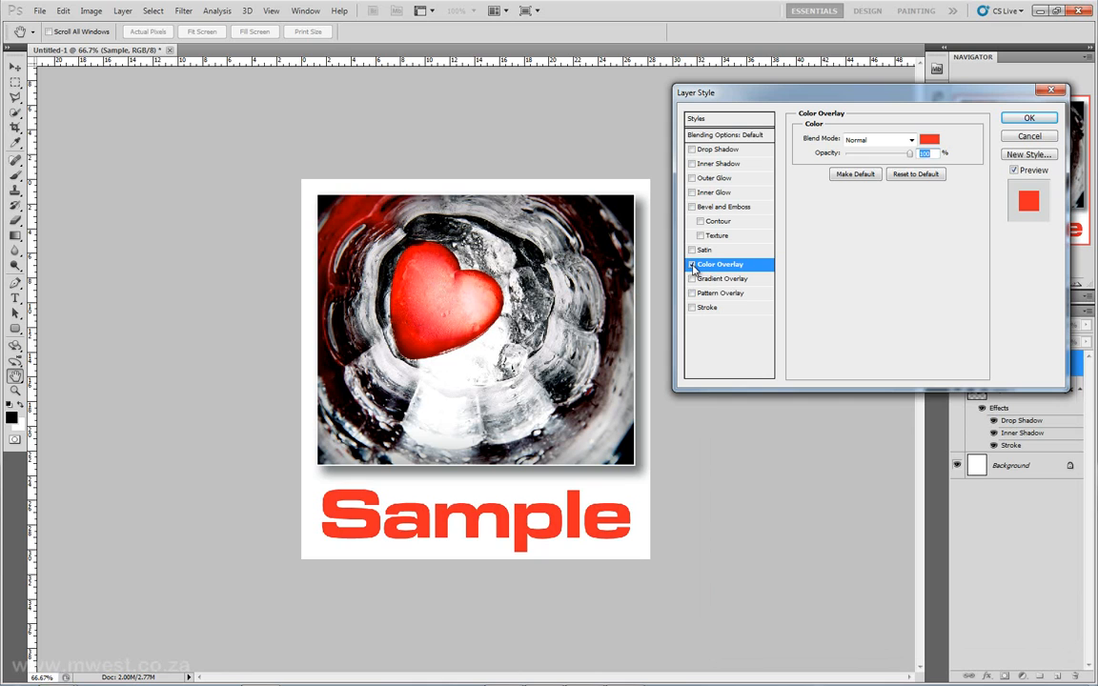
click(693, 265)
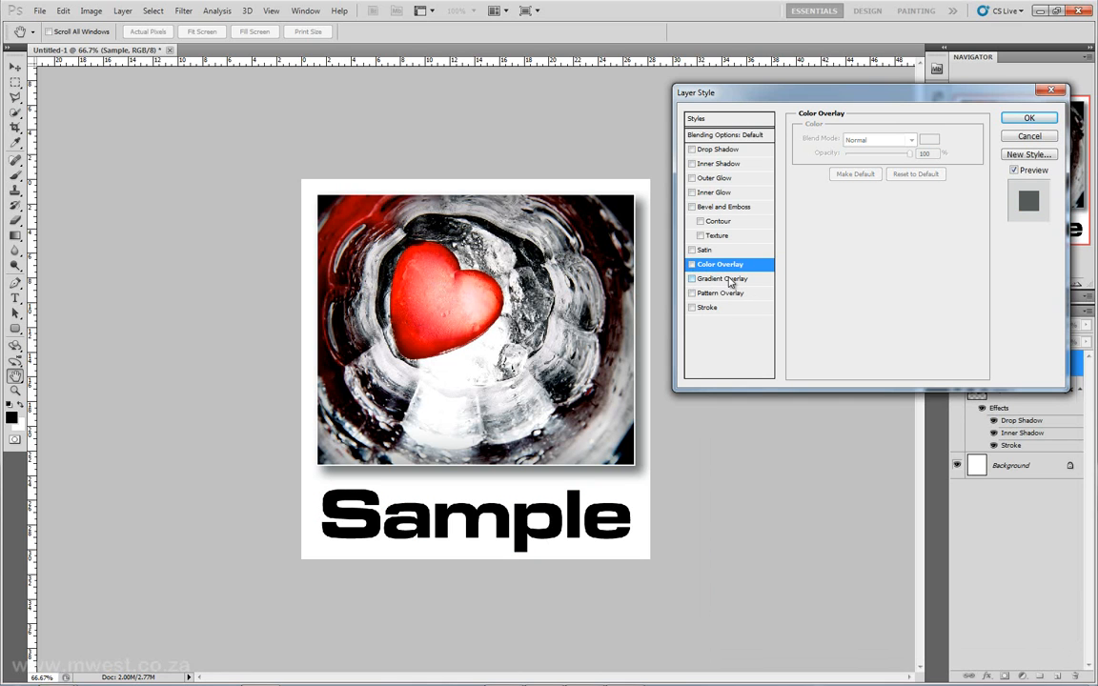
- Apply a Gradient Overlay to the Sample text, with its black stop changed to heart red (e60004) and the colour midpoint at 34%
click(732, 280)
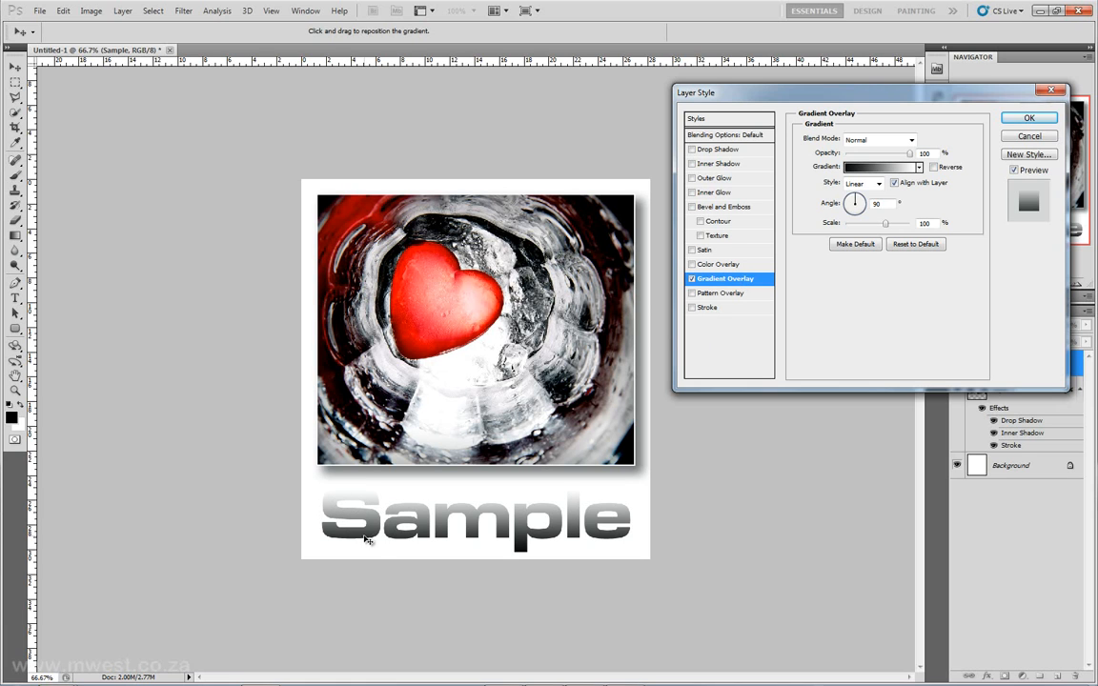
click(893, 169)
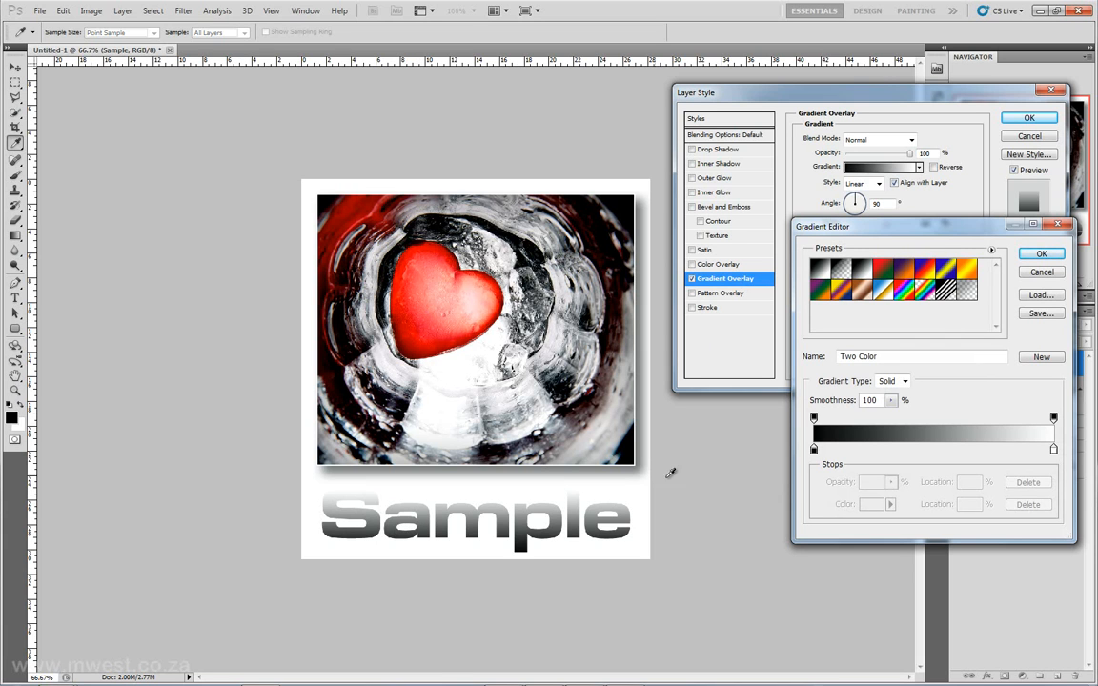
double_click(814, 450)
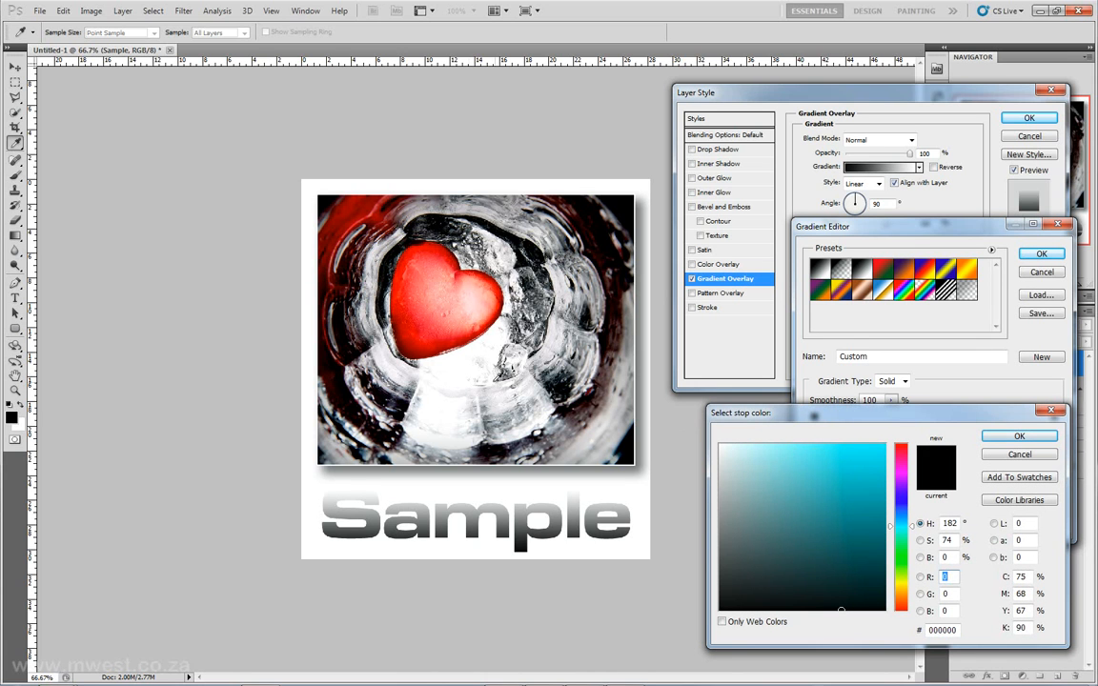
click(420, 339)
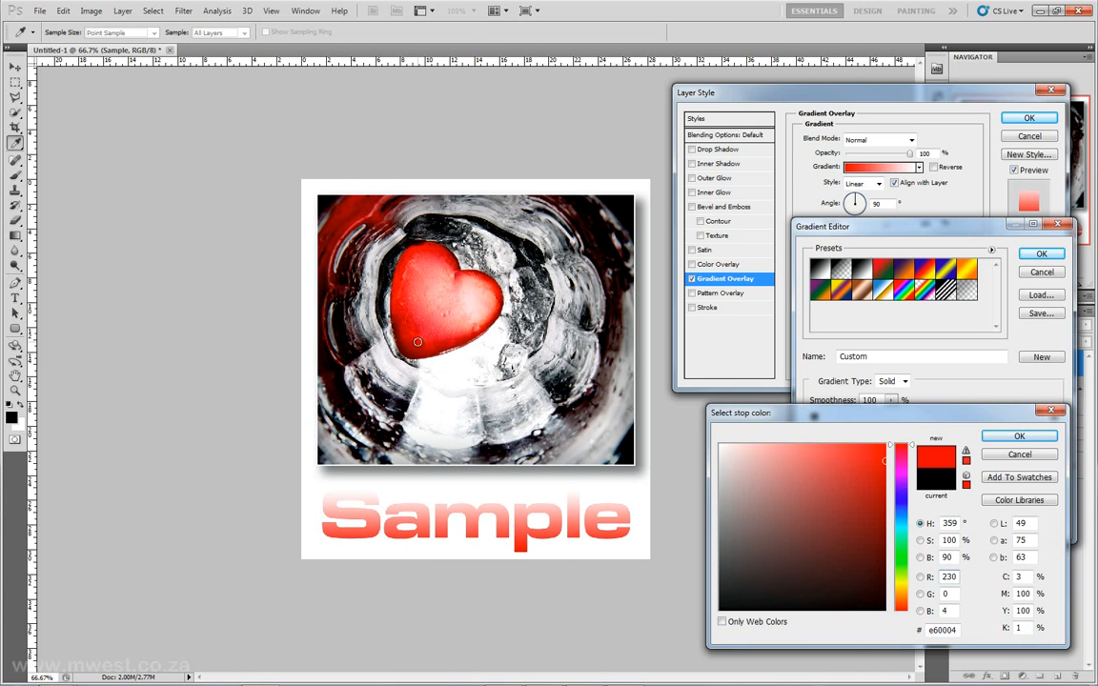
click(1018, 435)
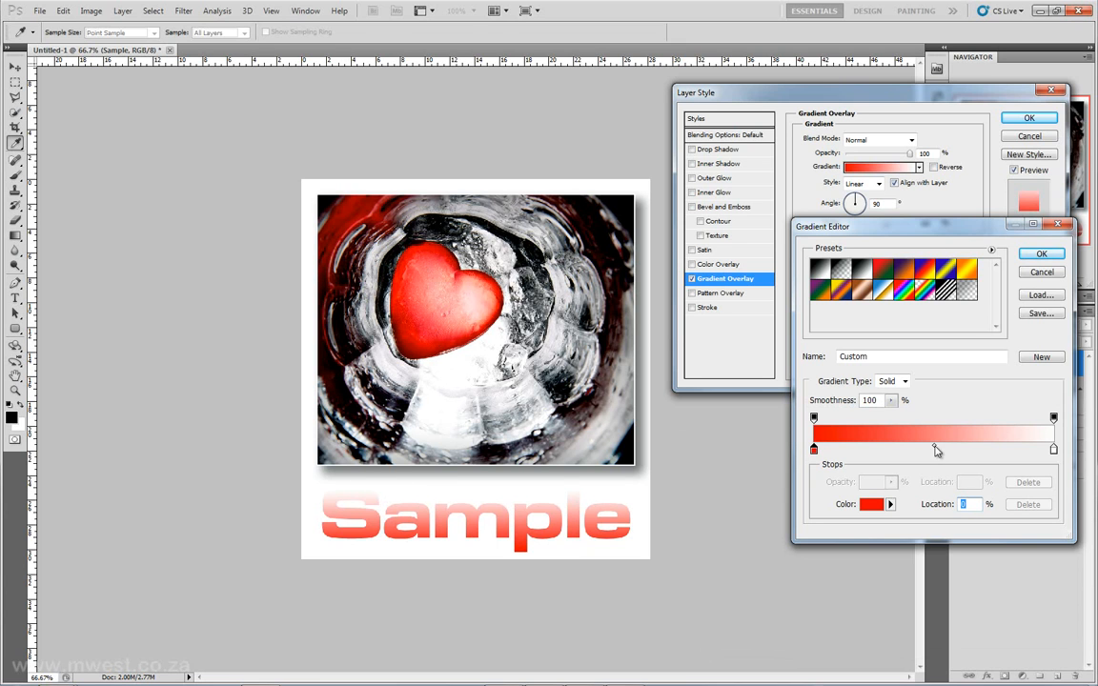
drag(936, 449, 896, 448)
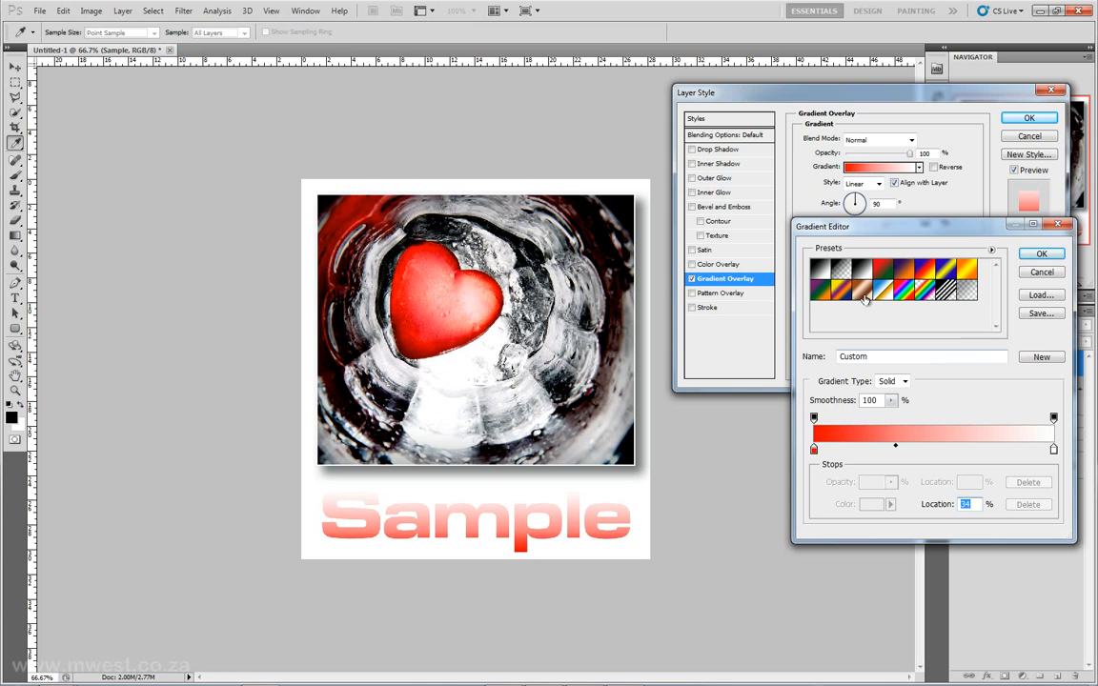
click(1042, 255)
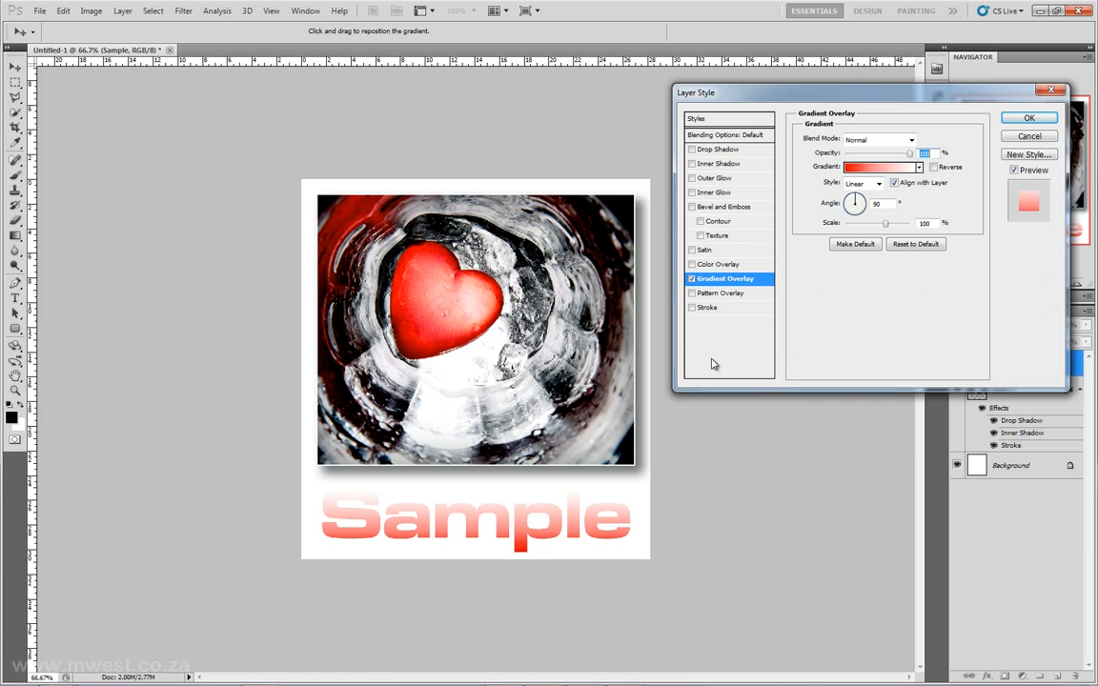
- Add an outside Stroke to the Sample text in red sampled from the heart (ed1024) and thicken it slightly
click(714, 310)
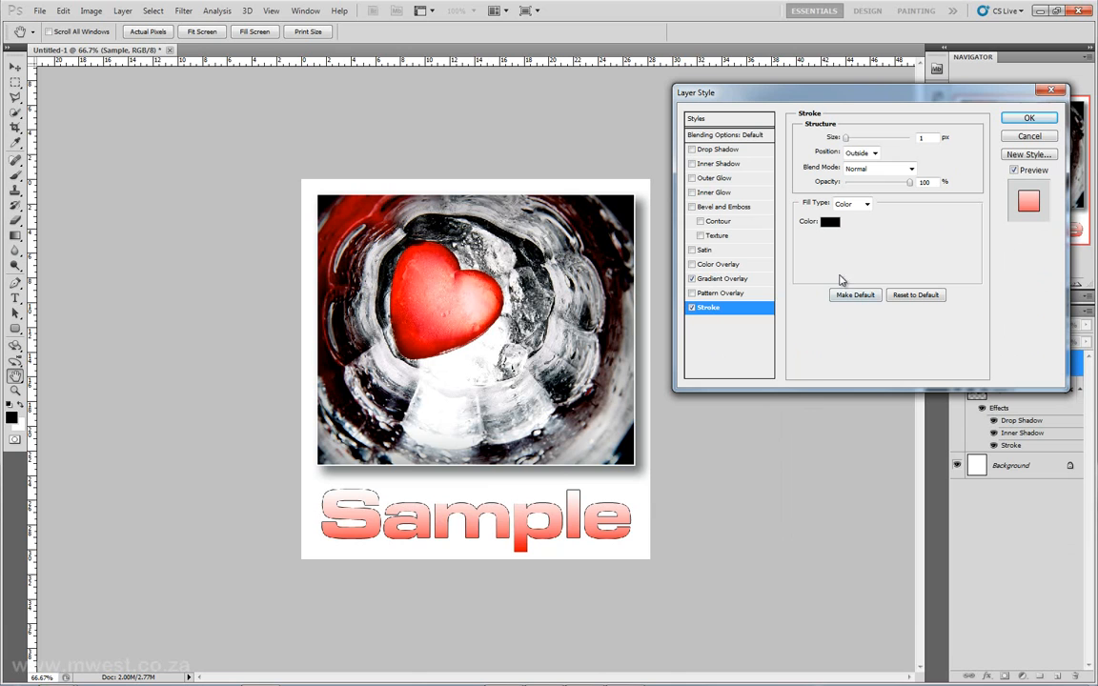
click(829, 221)
click(422, 340)
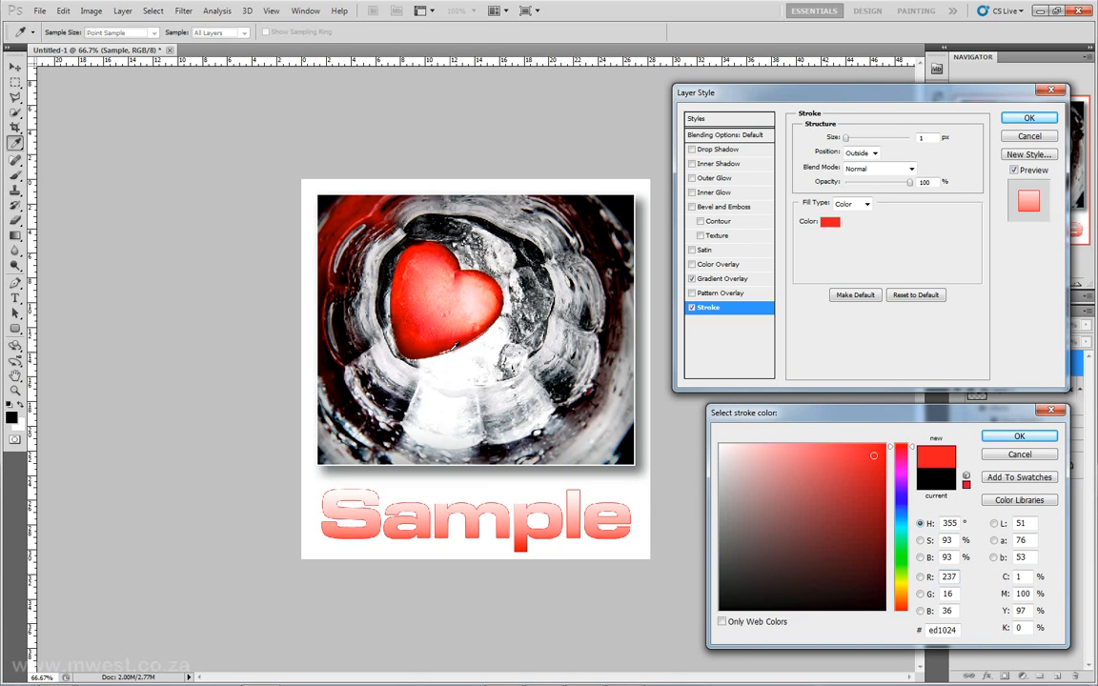
key(Return)
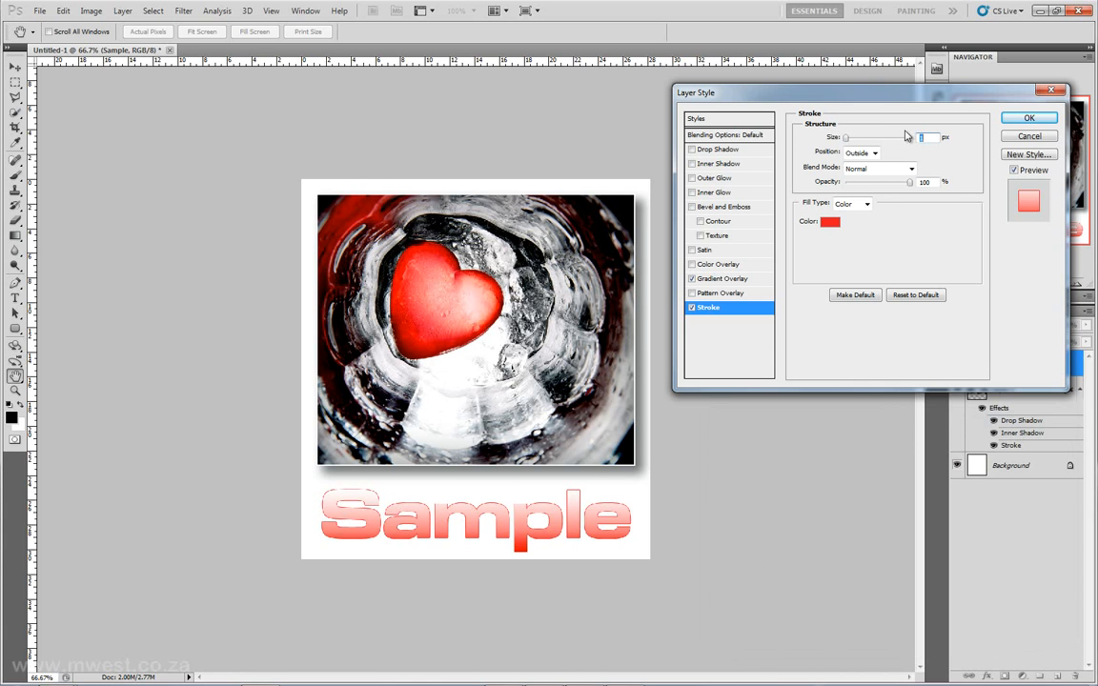
drag(846, 140, 847, 141)
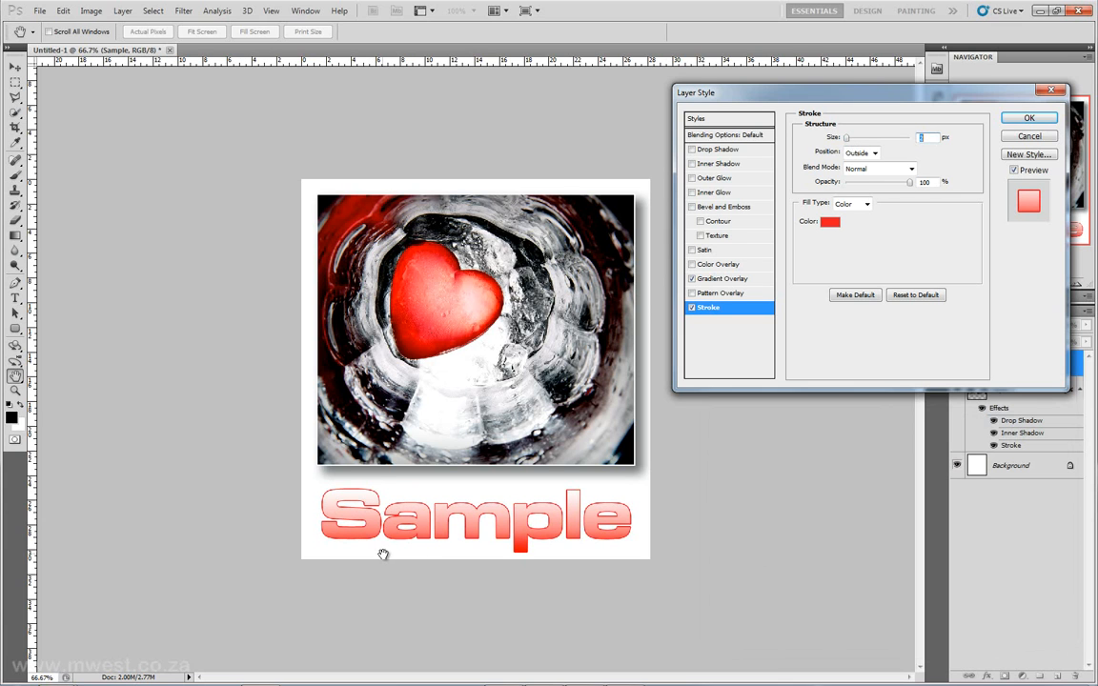
- Add a Drop Shadow to the text without global light: 19% opacity, 144° angle, 17 px distance, 21% spread and 9 px size
click(730, 150)
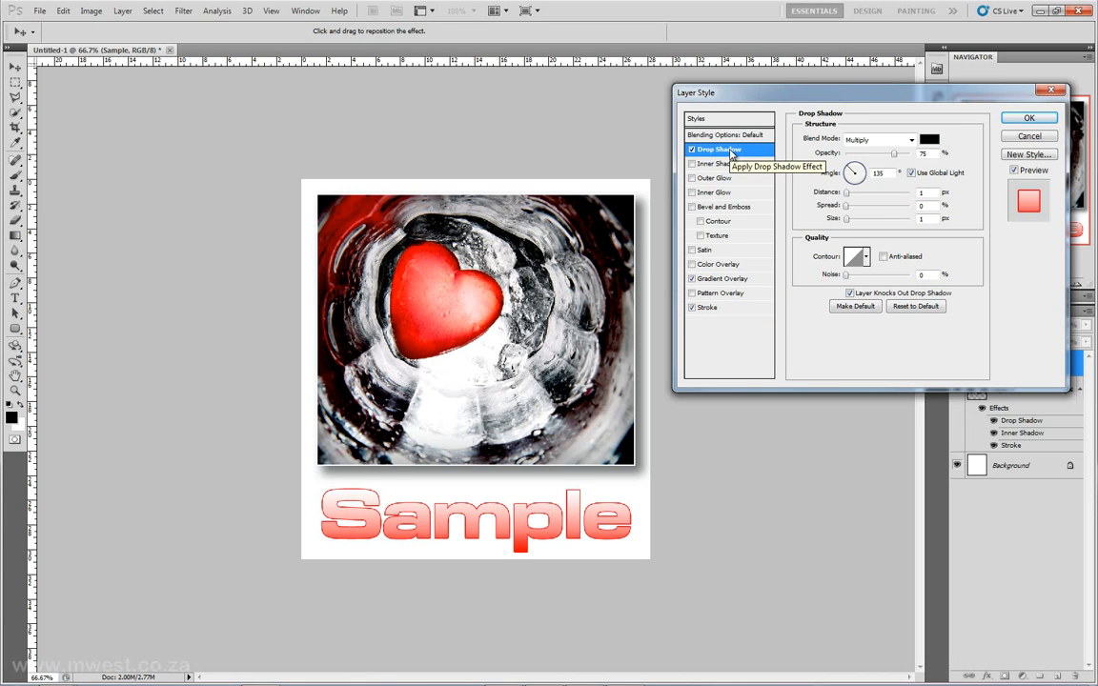
mouse_move(846, 218)
mouse_down()
mouse_move(855, 226)
mouse_move(860, 208)
mouse_up()
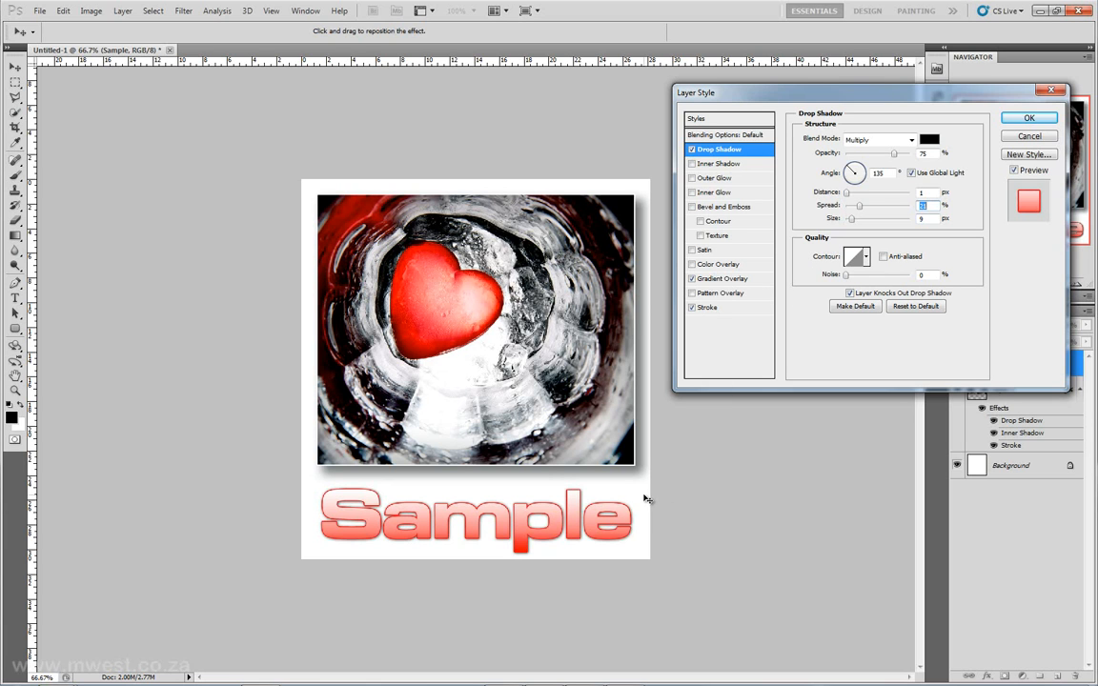
click(912, 174)
mouse_move(560, 523)
mouse_down()
mouse_move(553, 496)
mouse_move(534, 534)
mouse_move(620, 497)
mouse_move(481, 433)
mouse_move(566, 528)
mouse_up()
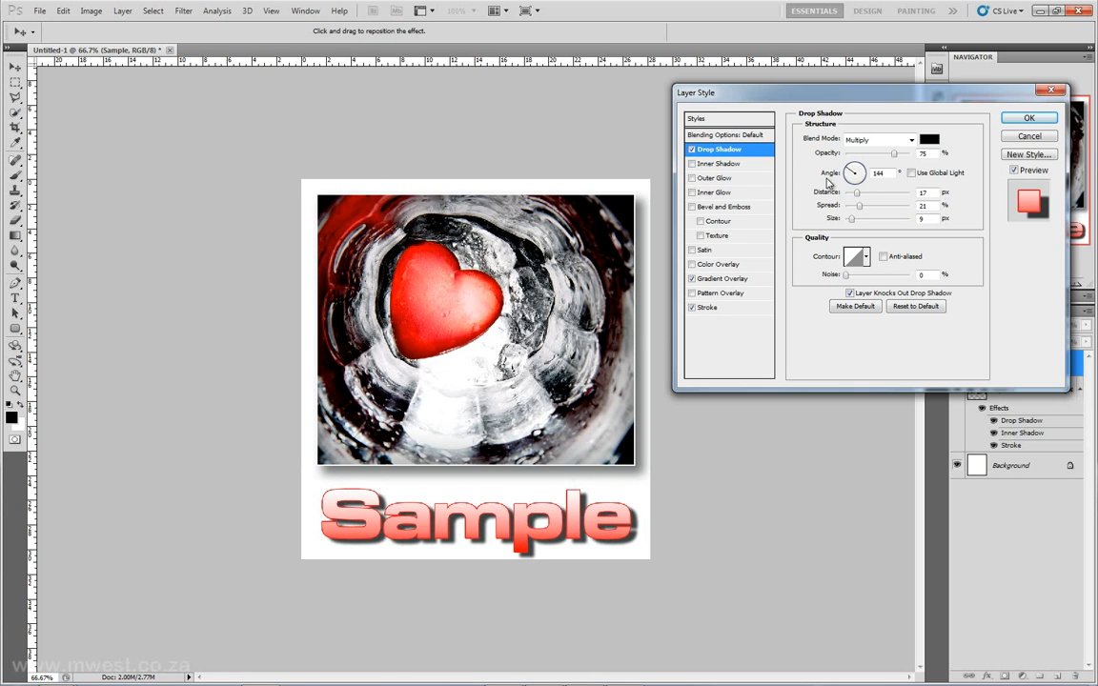
drag(895, 158, 858, 154)
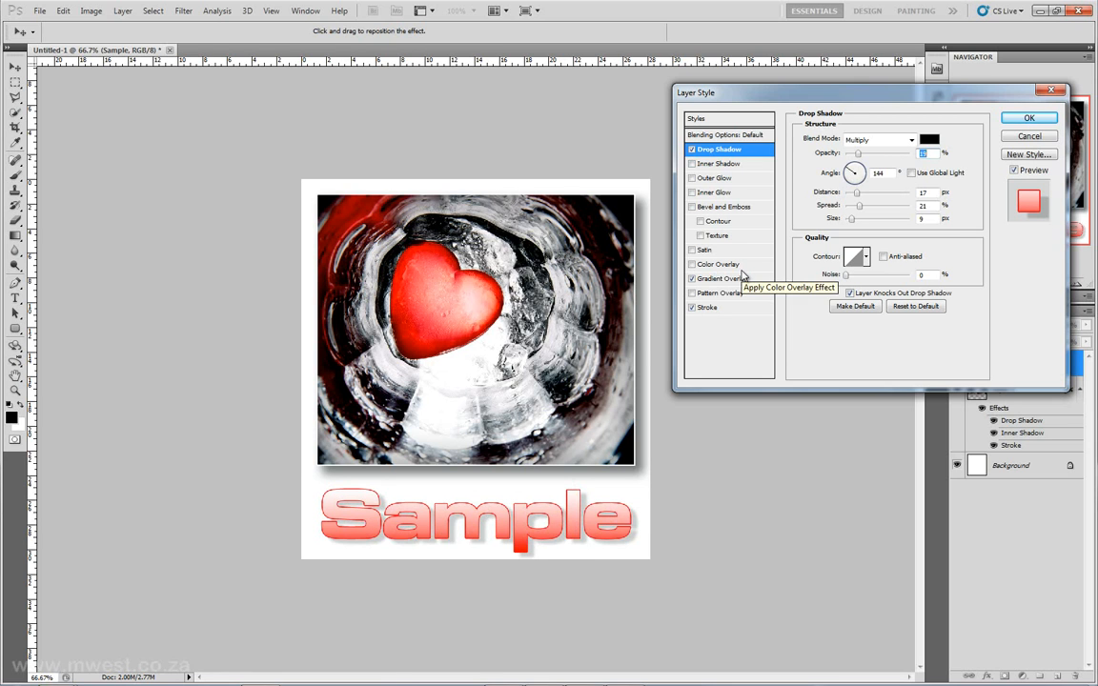
- Add an Inner Shadow to the Sample text with 1 px distance, 32% choke, 10 px size and dark red (be0001) sampled from the heart
click(720, 164)
drag(849, 220, 868, 212)
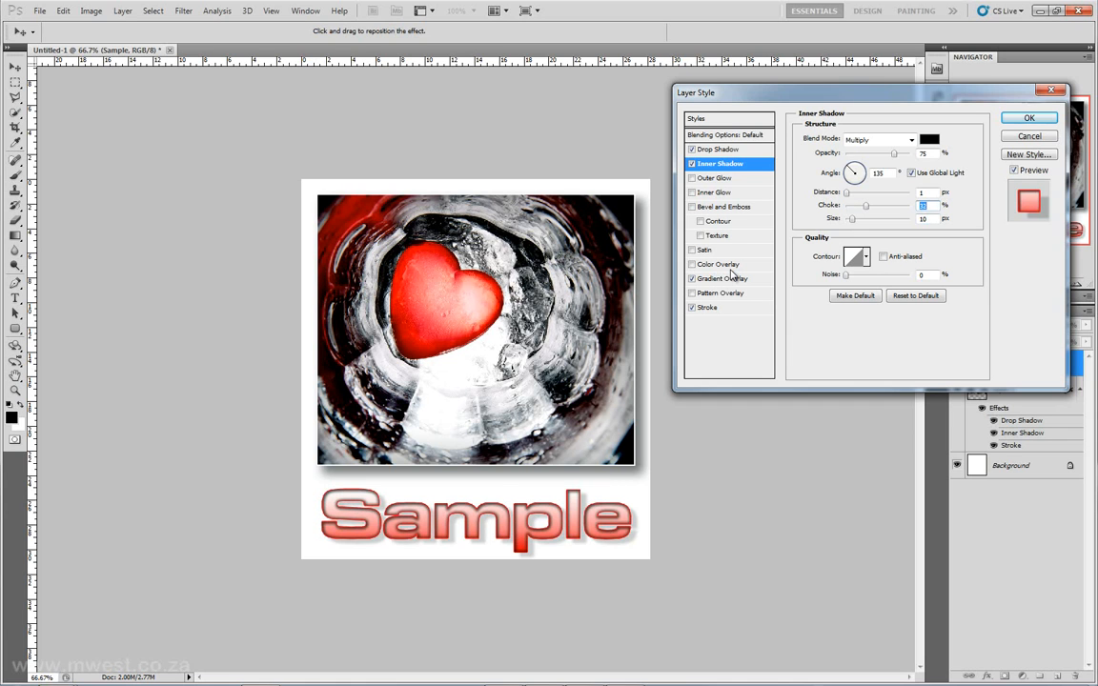
click(930, 141)
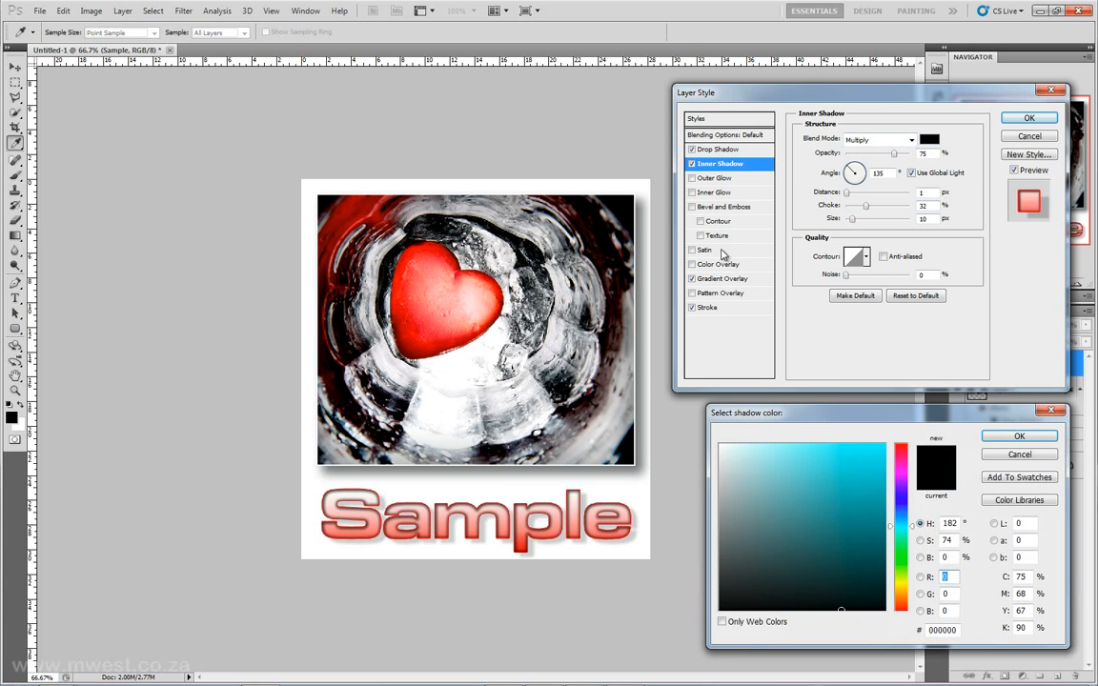
click(414, 346)
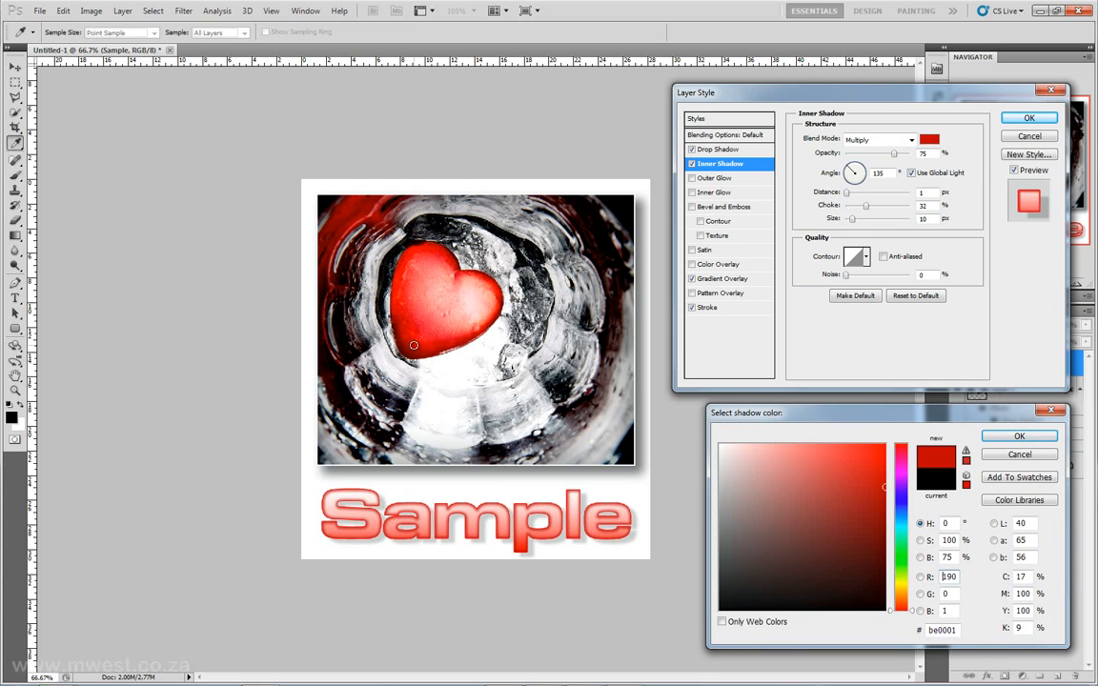
click(1019, 436)
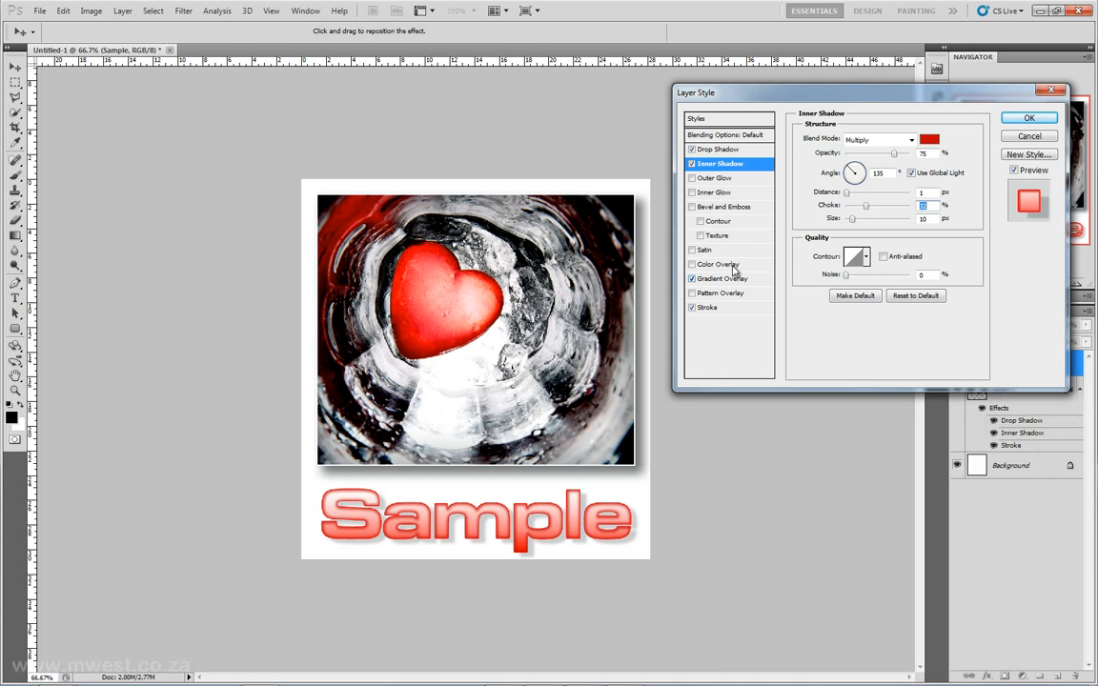
- Try a smooth Inner Bevel on the Sample text with 8 px size, 1 px soften and 11% depth, and disable it
click(705, 208)
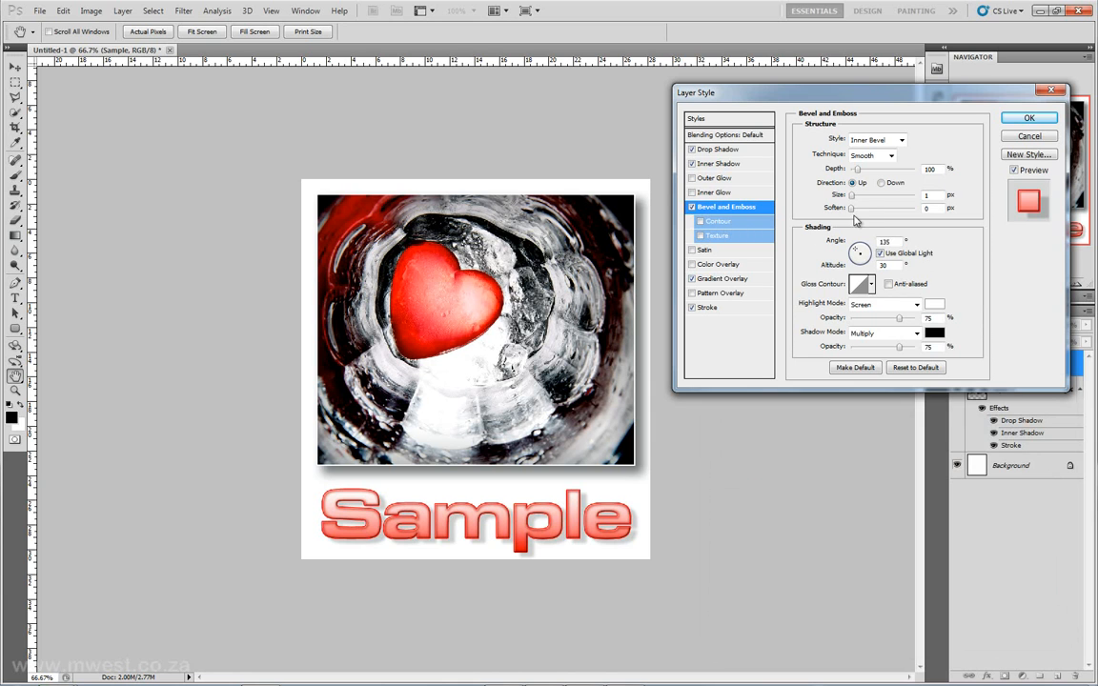
mouse_move(853, 196)
mouse_down()
mouse_move(863, 197)
mouse_move(855, 214)
mouse_move(881, 215)
mouse_move(858, 215)
mouse_up()
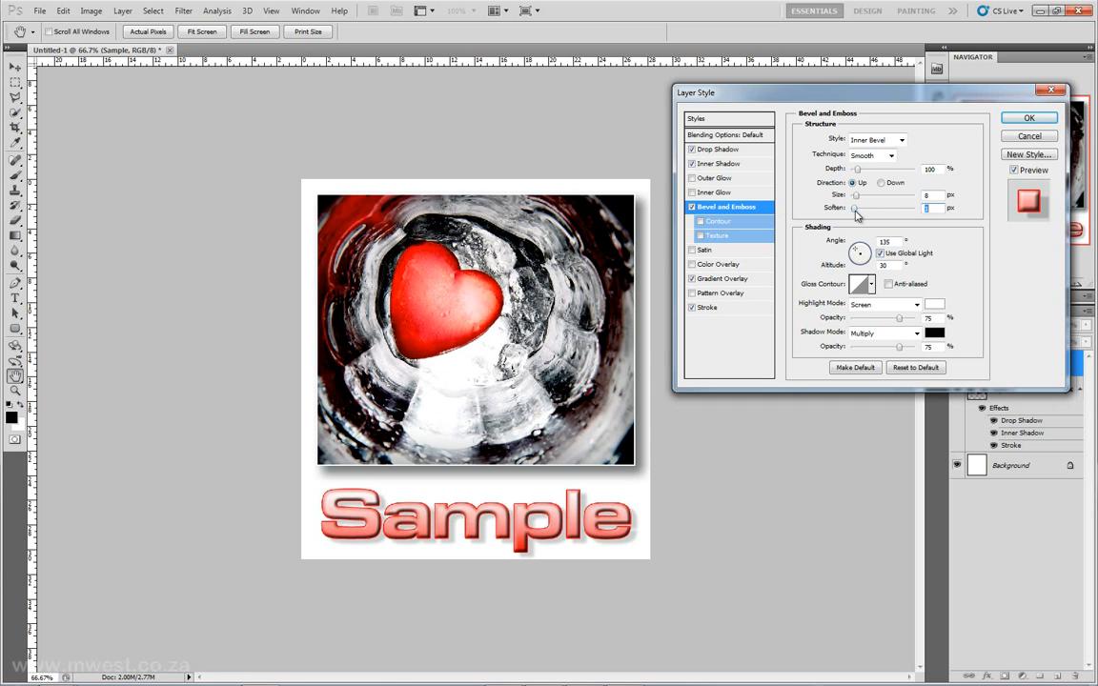
mouse_move(857, 169)
mouse_down()
mouse_move(867, 175)
mouse_move(853, 180)
mouse_up()
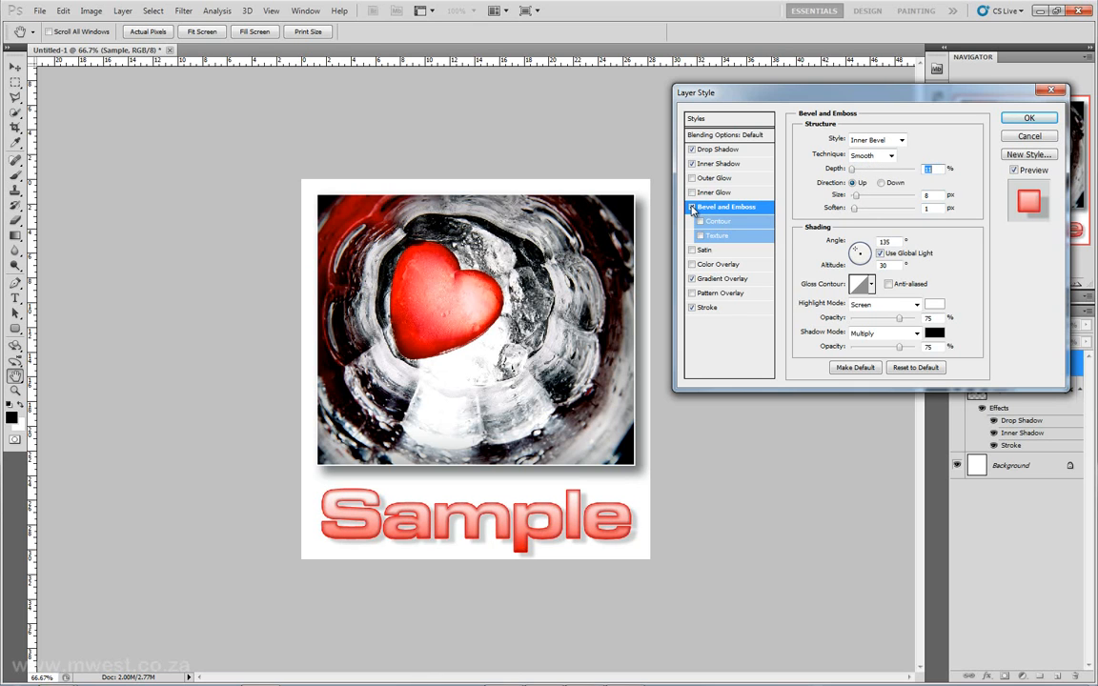
click(692, 208)
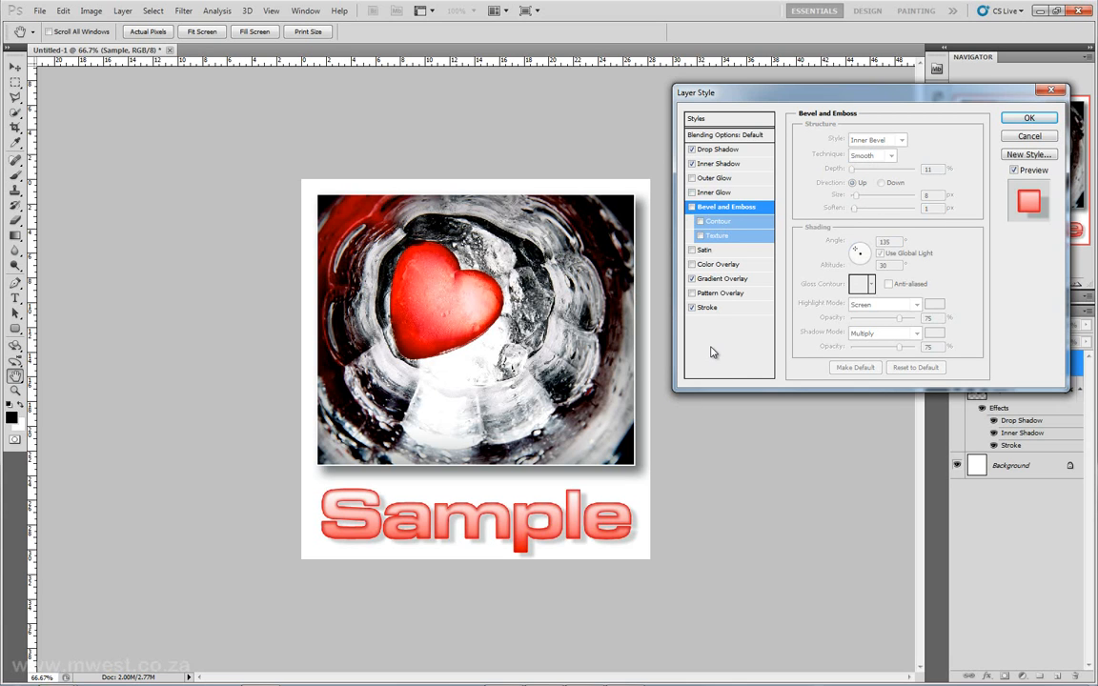
- Apply the layer styles to the Sample text, and reopen its blending options for review, closing them without changes
click(1026, 117)
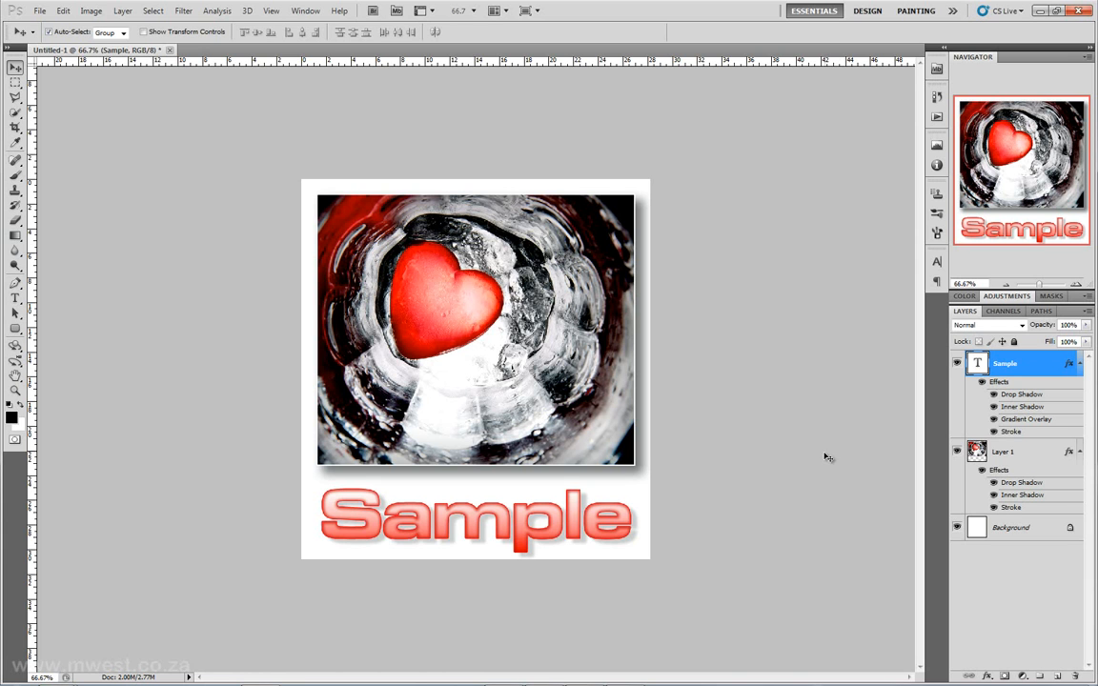
double_click(1055, 364)
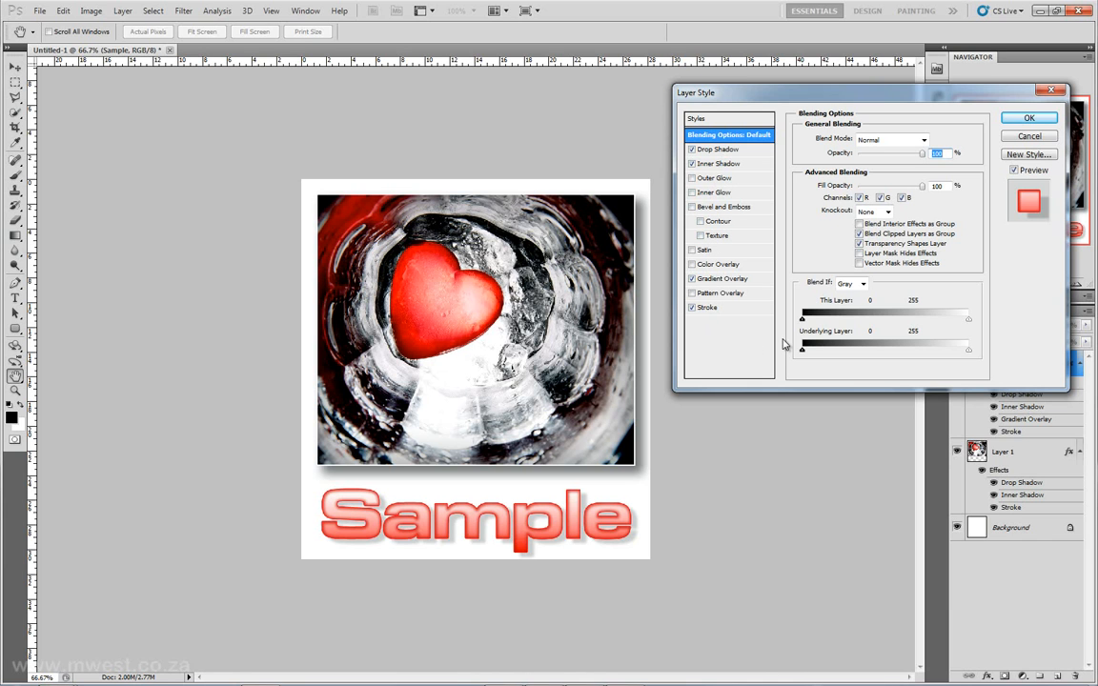
click(1022, 137)
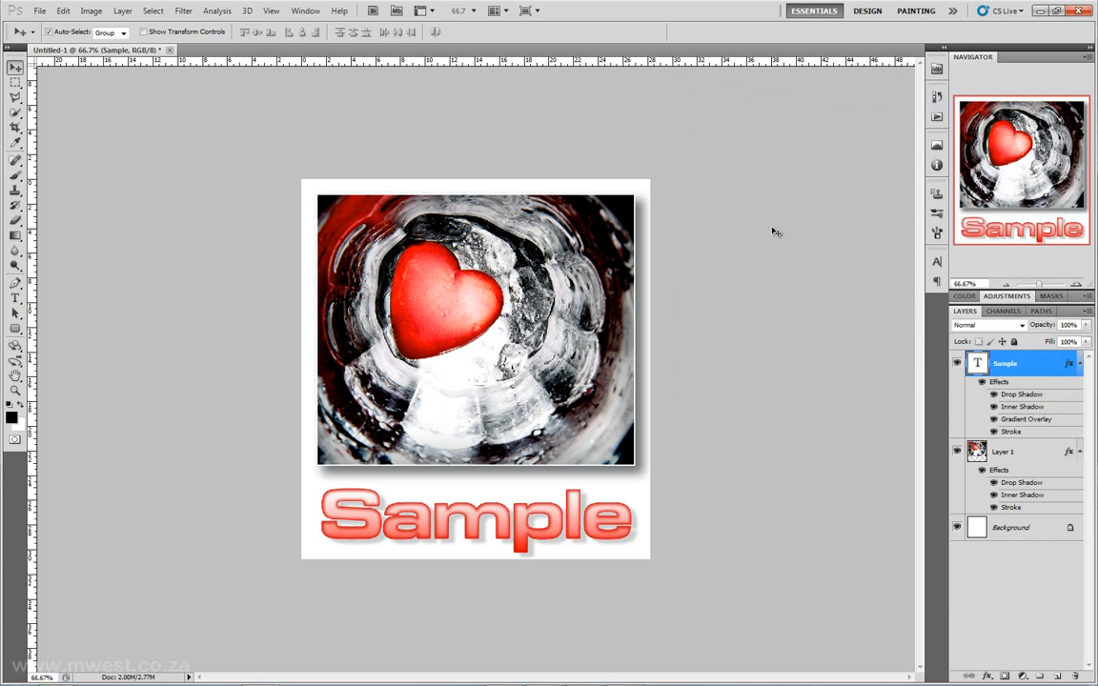